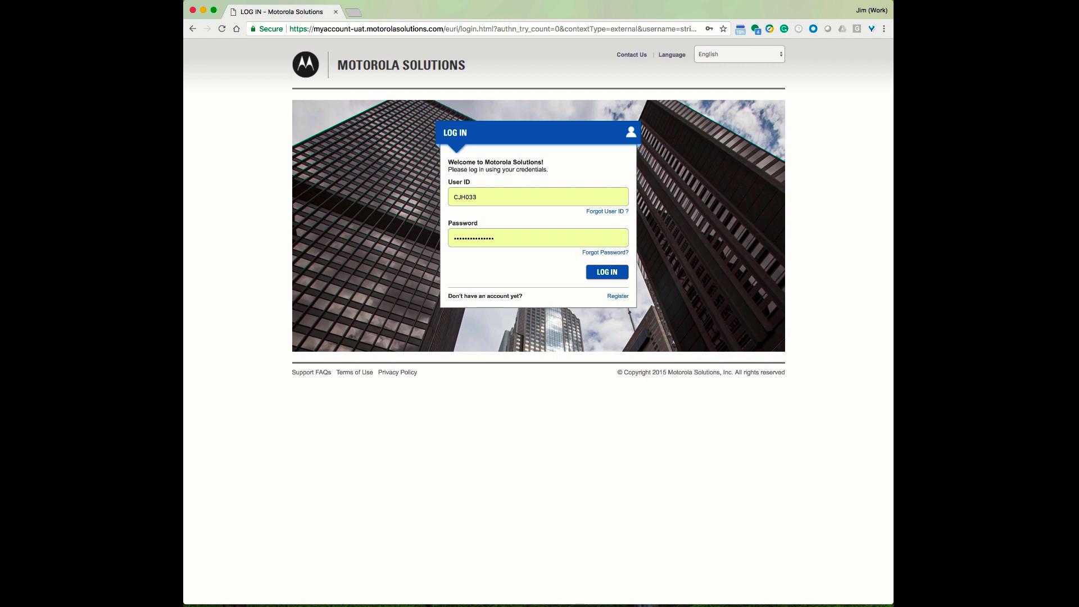
Sign in and start a new WAVE 5000 subscription request
click(619, 276)
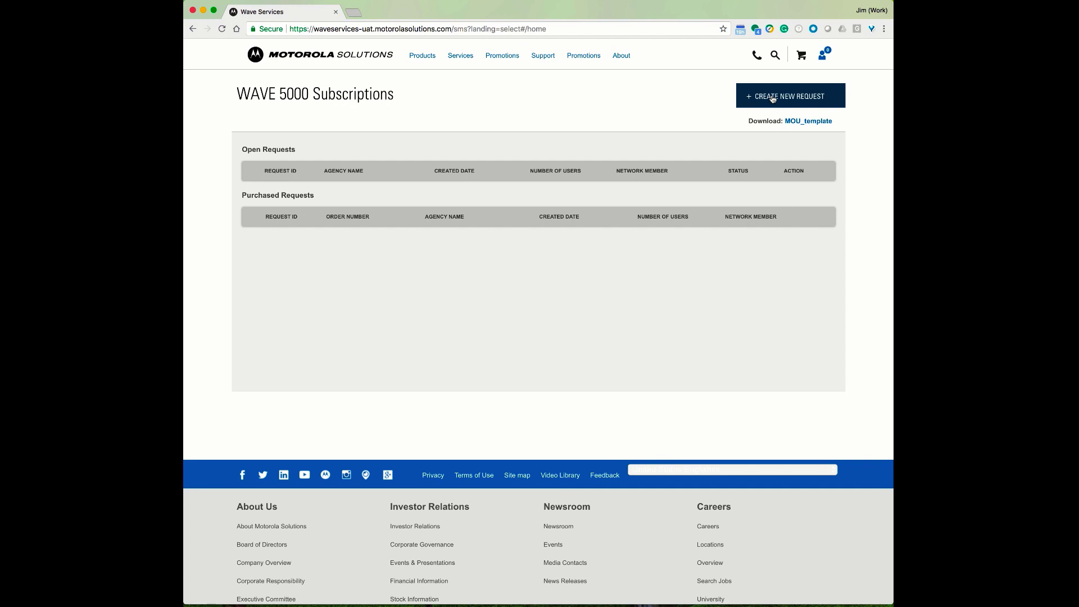
click(772, 97)
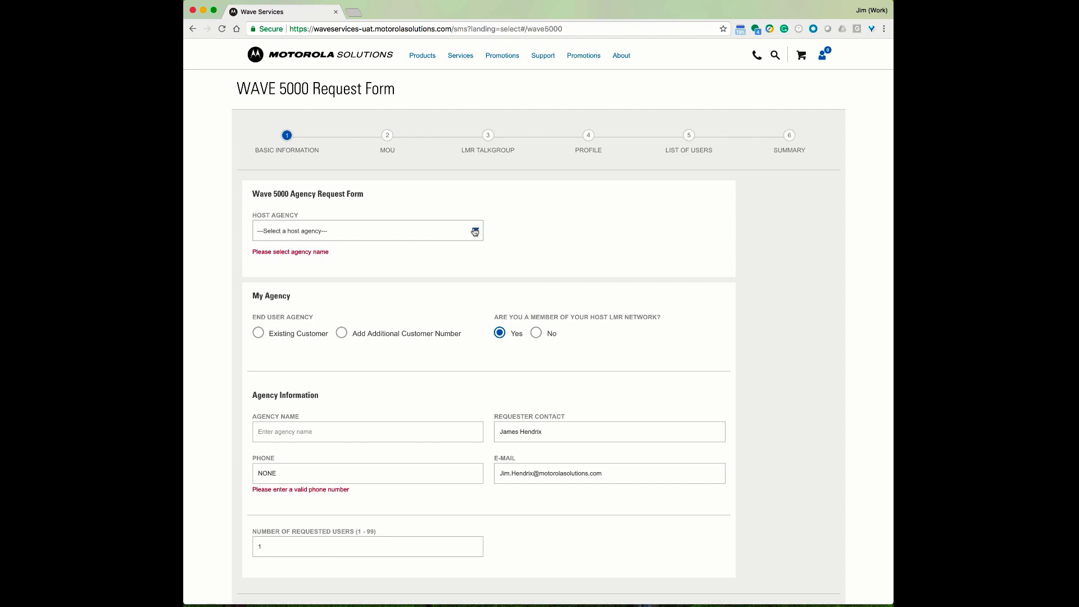
Choose Michigan Public Safety as host agency and existing customer MACKINAC COUNTY 911 OFFICE
scroll(277, 272, down, 1)
scroll(275, 321, down, 2)
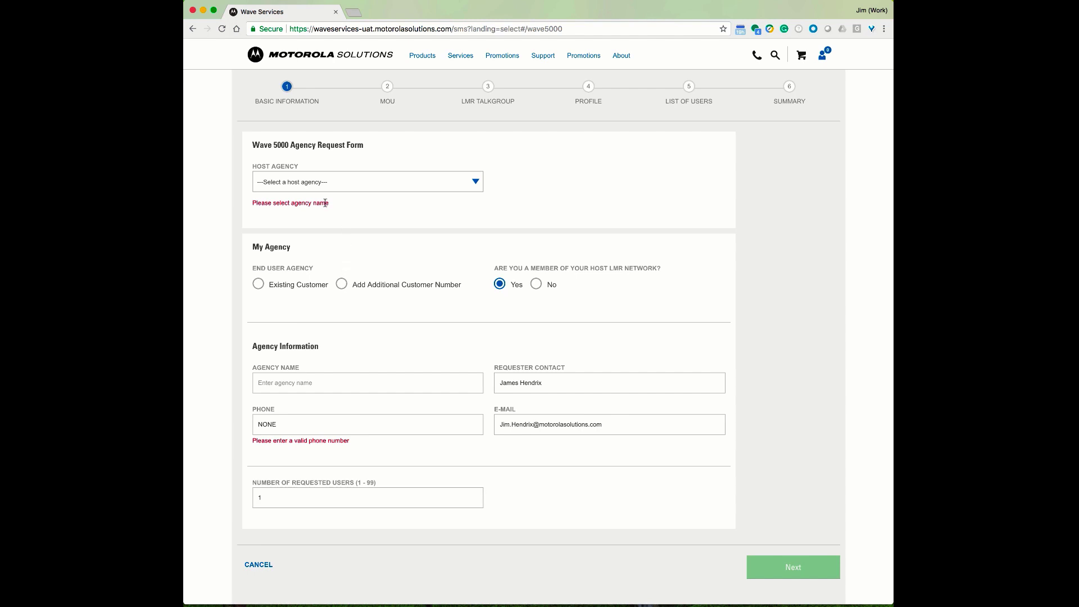
click(478, 185)
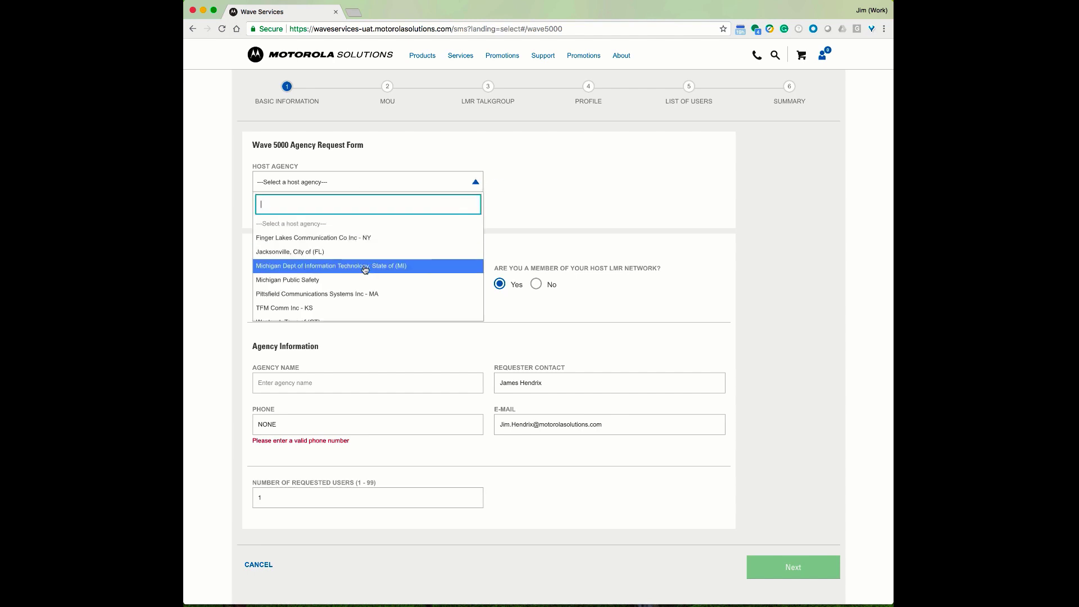
click(316, 282)
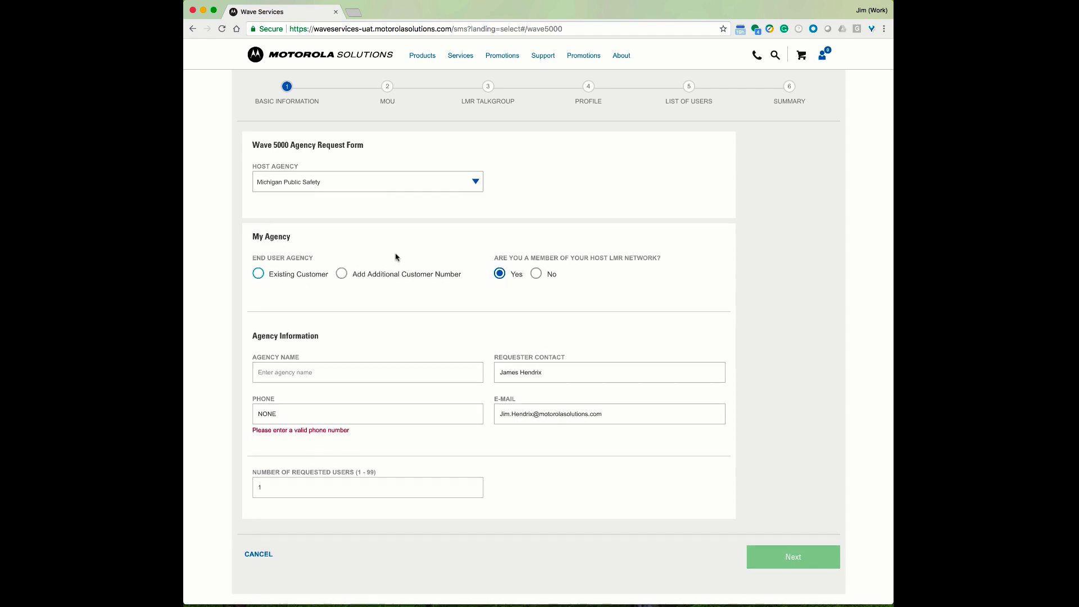
click(258, 274)
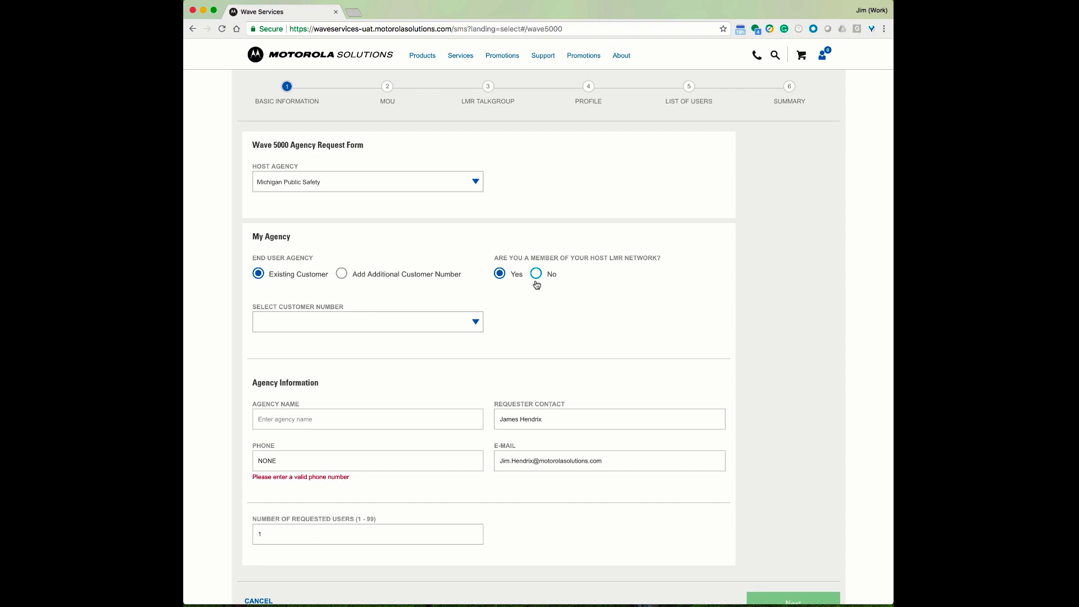
click(476, 324)
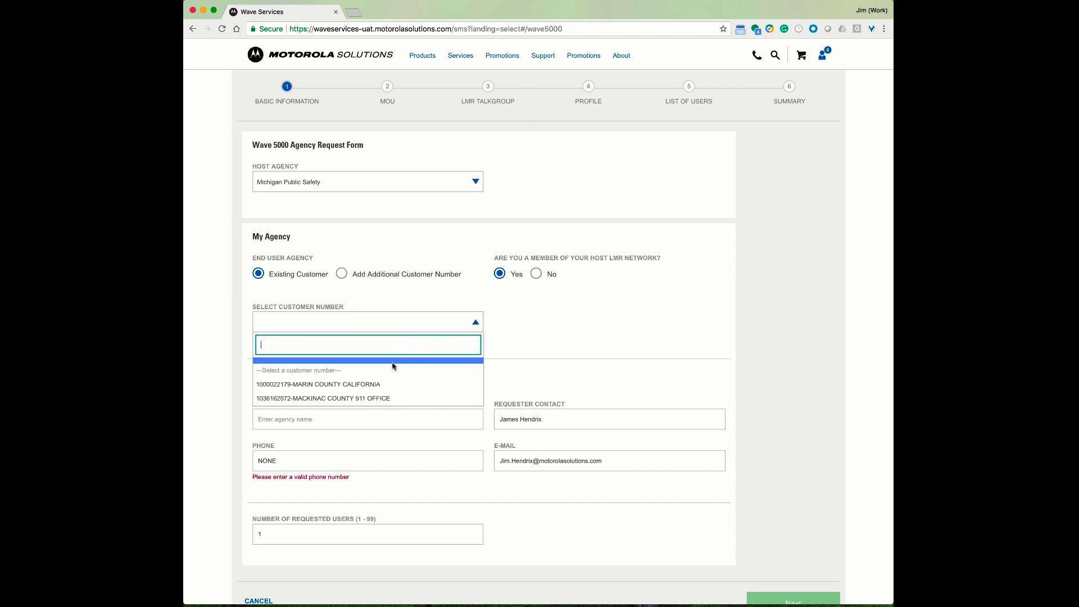
click(343, 399)
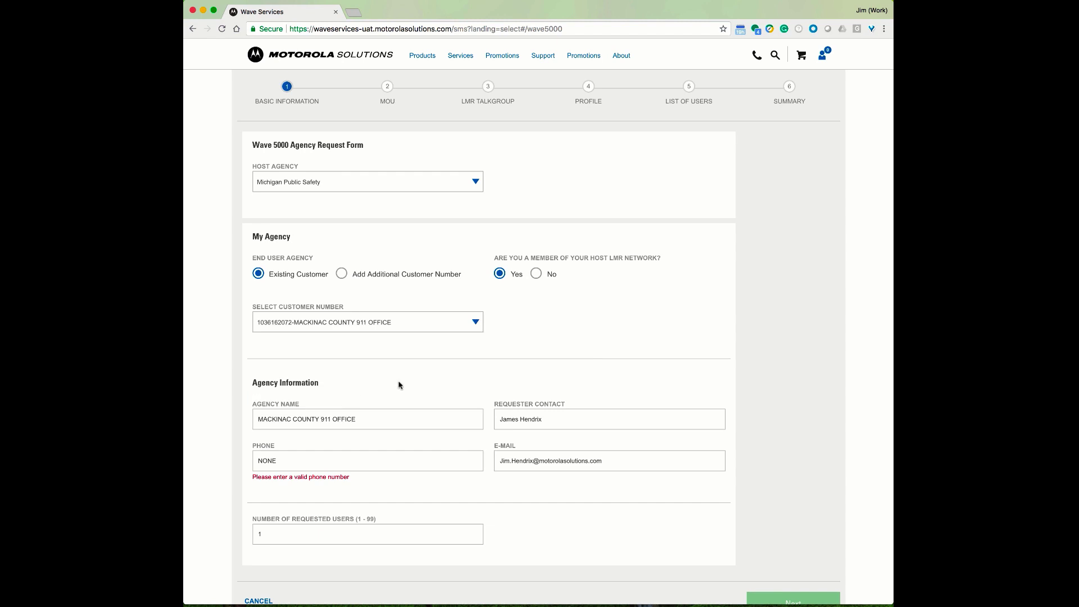
Enter the contact phone number, set requested users to 2, and continue to MOU
click(333, 458)
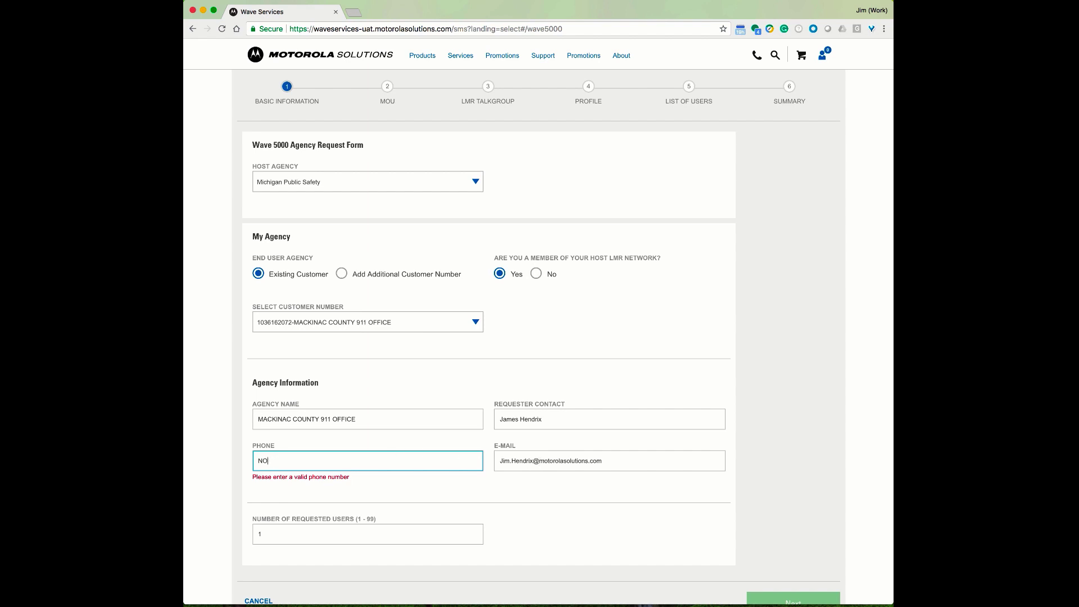
key(BackSpace)
key(BackSpace)
text(843)
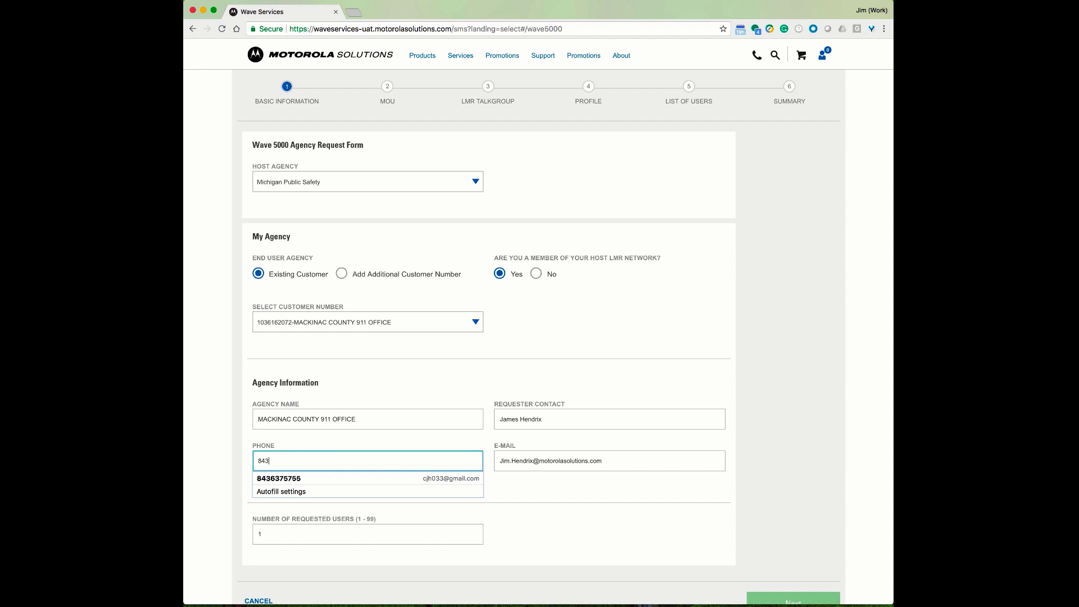
text(-555-1212)
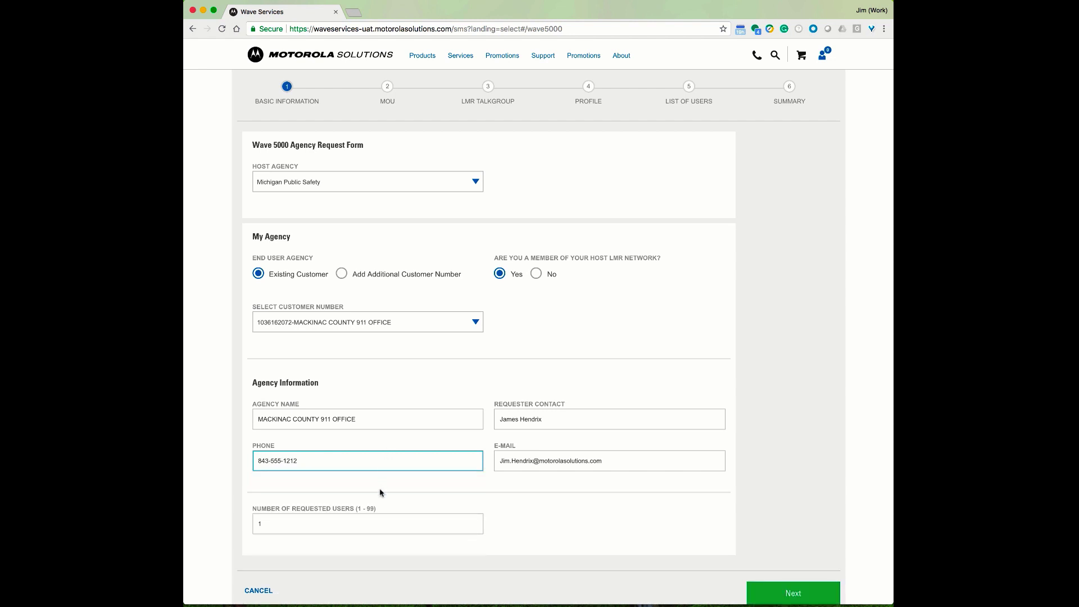
click(339, 528)
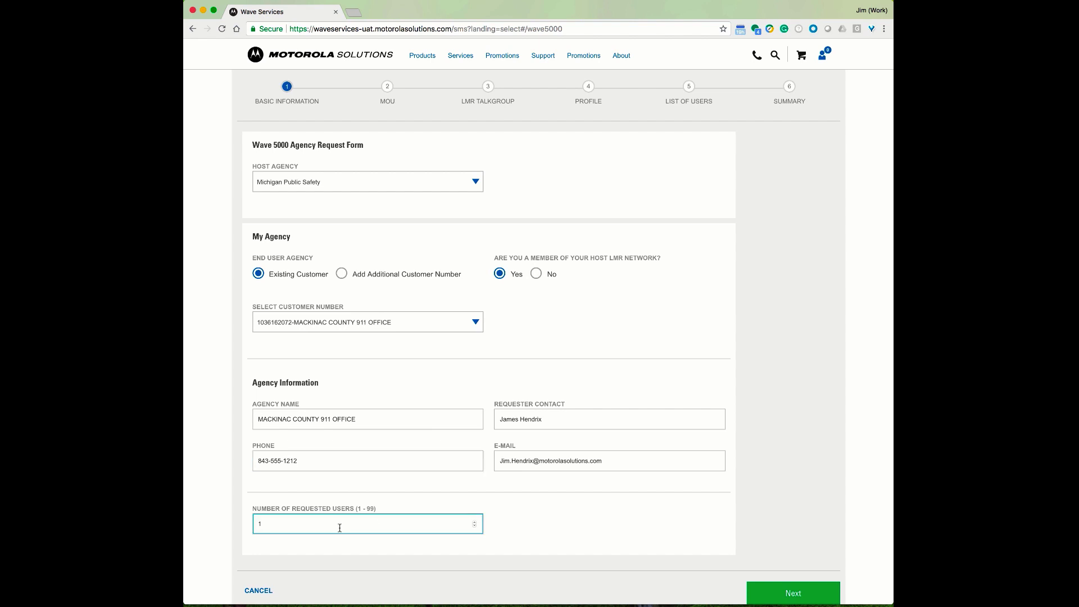
key(BackSpace)
text(2)
scroll(763, 452, down, 1)
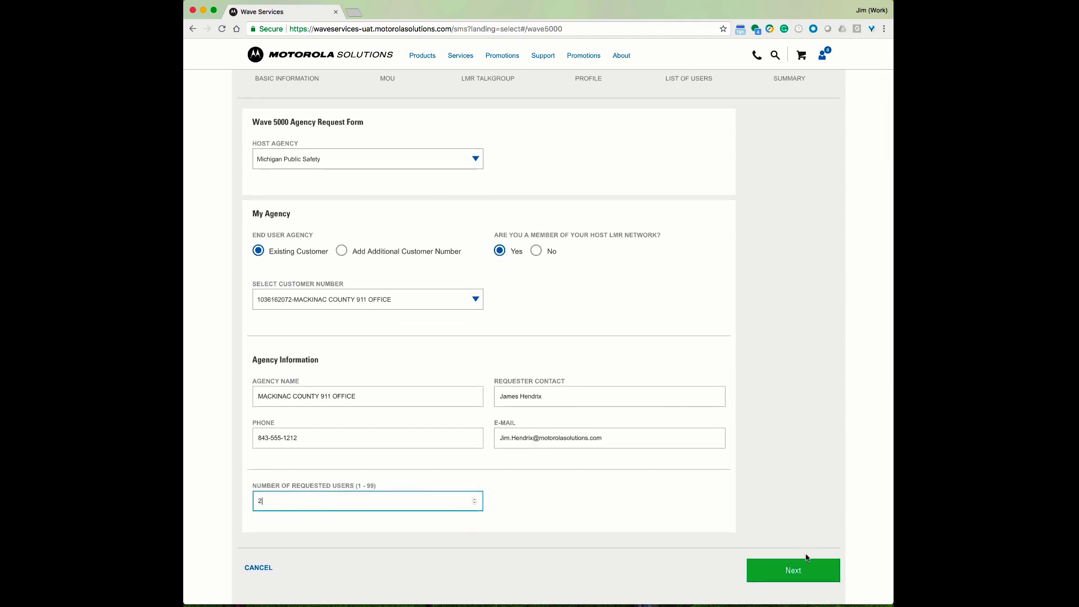
click(801, 571)
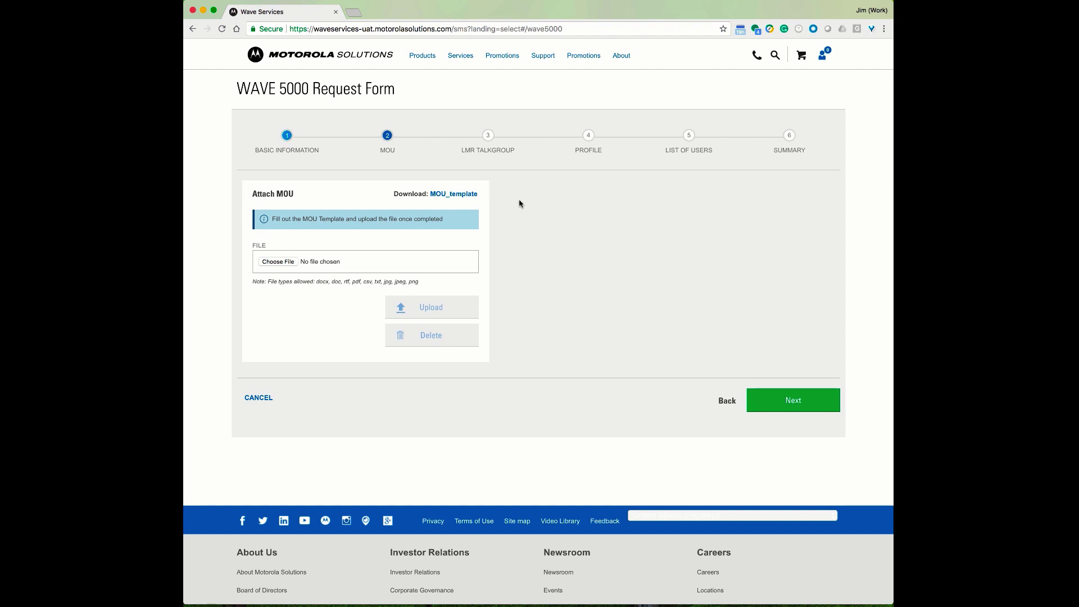
Skip the MOU attachment and continue to the LMR Talkgroup step
click(780, 397)
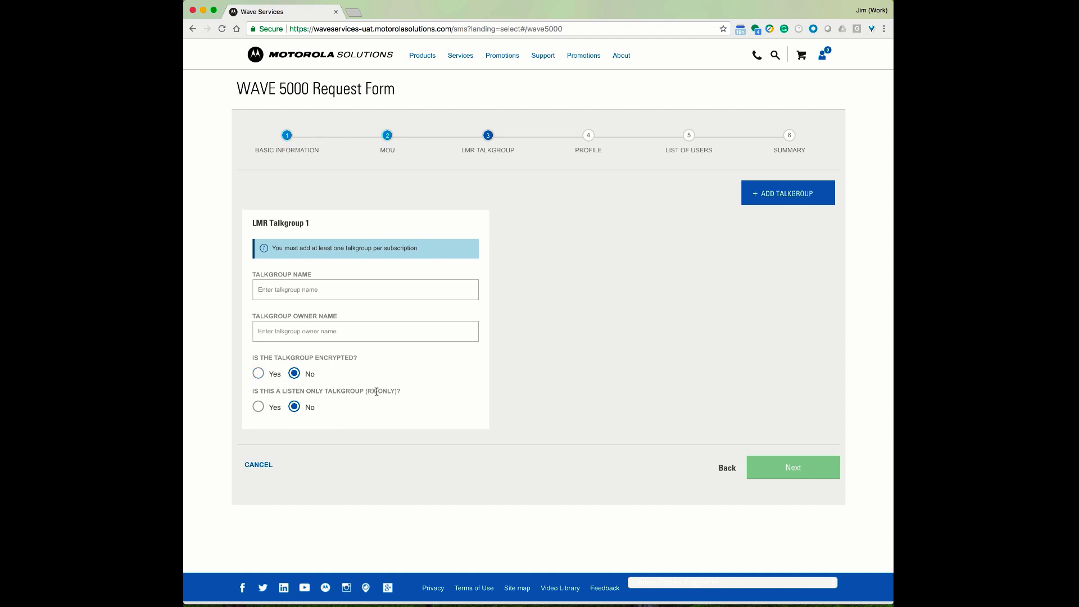
Set Talkgroup 1 to HCSODIST1 with the requester as owner, then continue to Profile
click(299, 288)
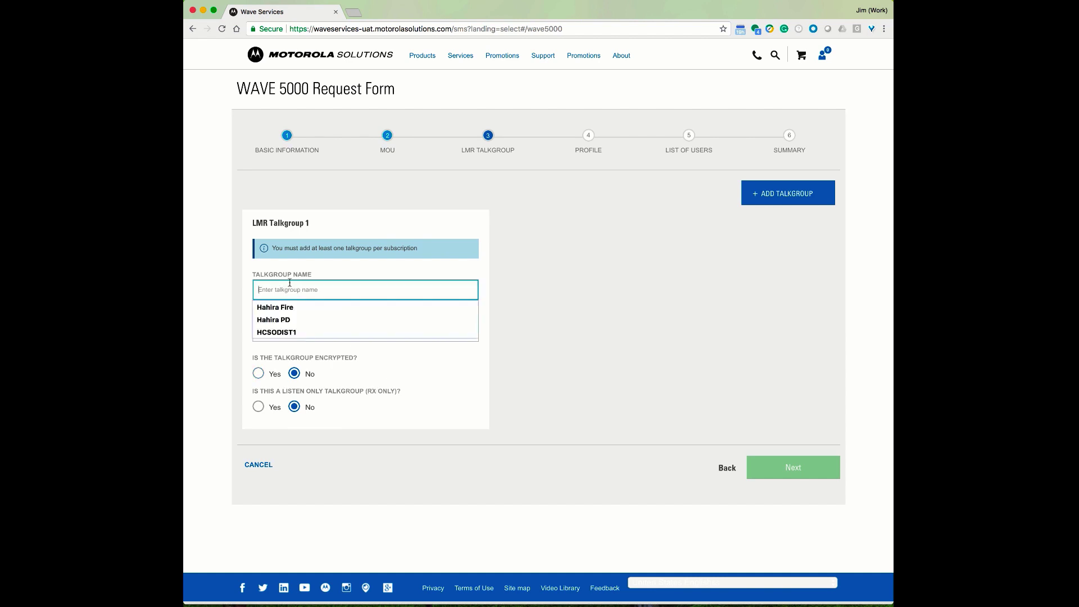
click(283, 331)
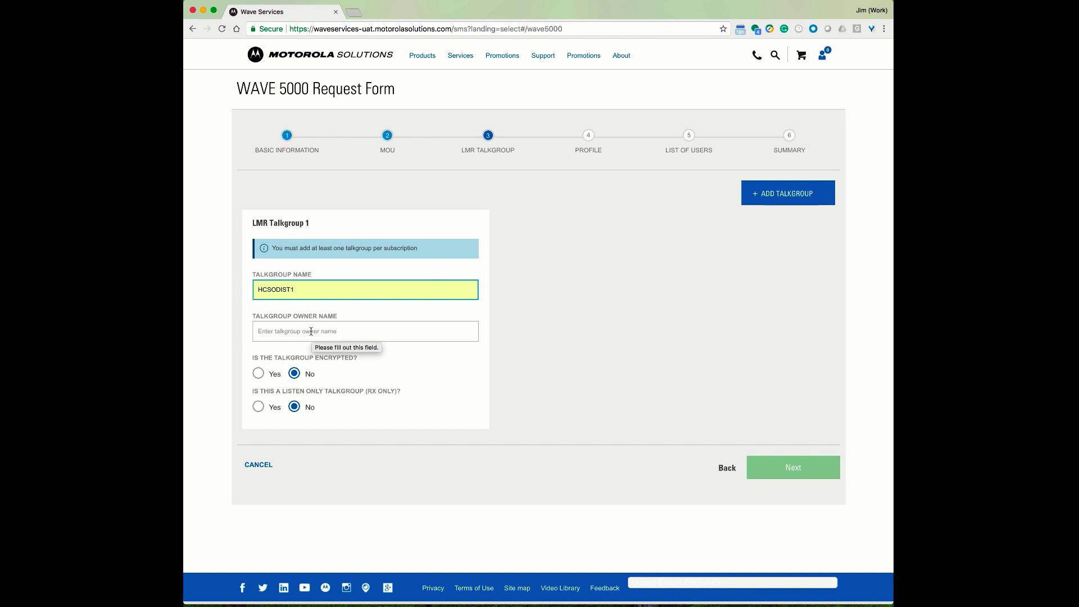
click(311, 331)
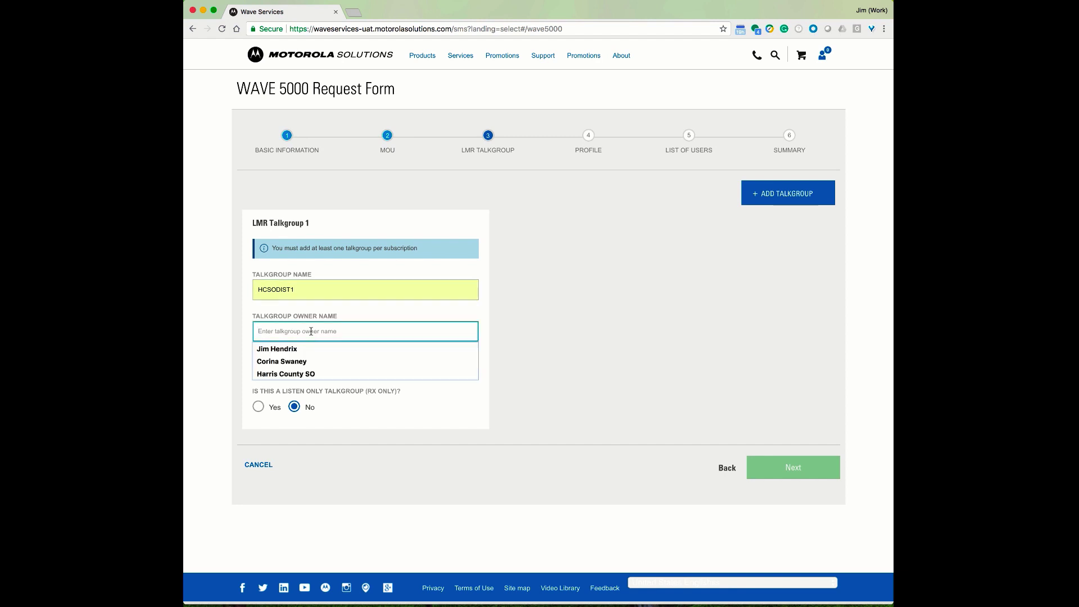
click(297, 351)
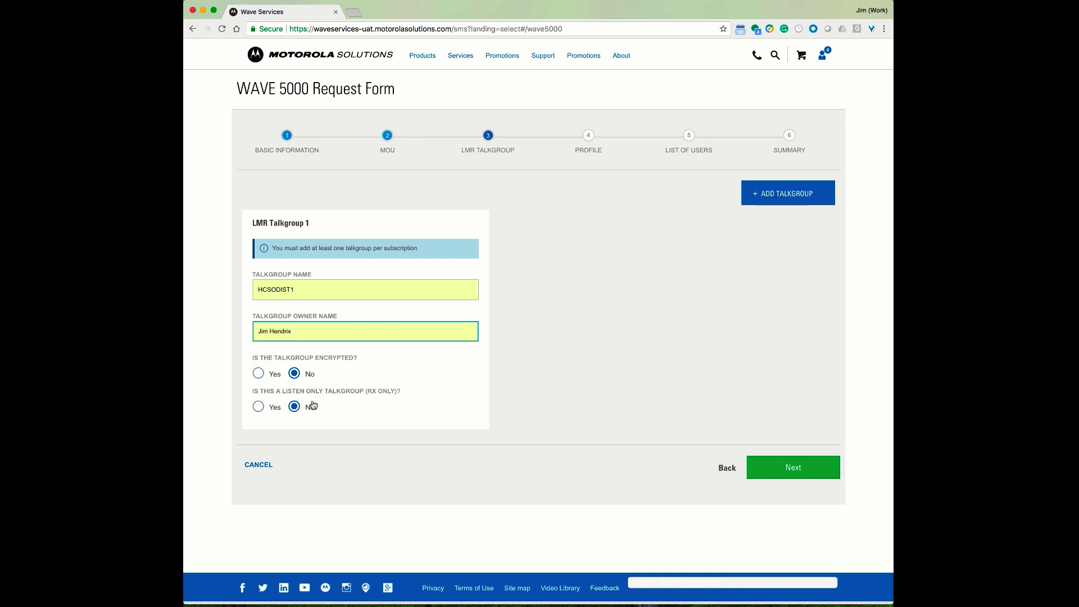
click(780, 464)
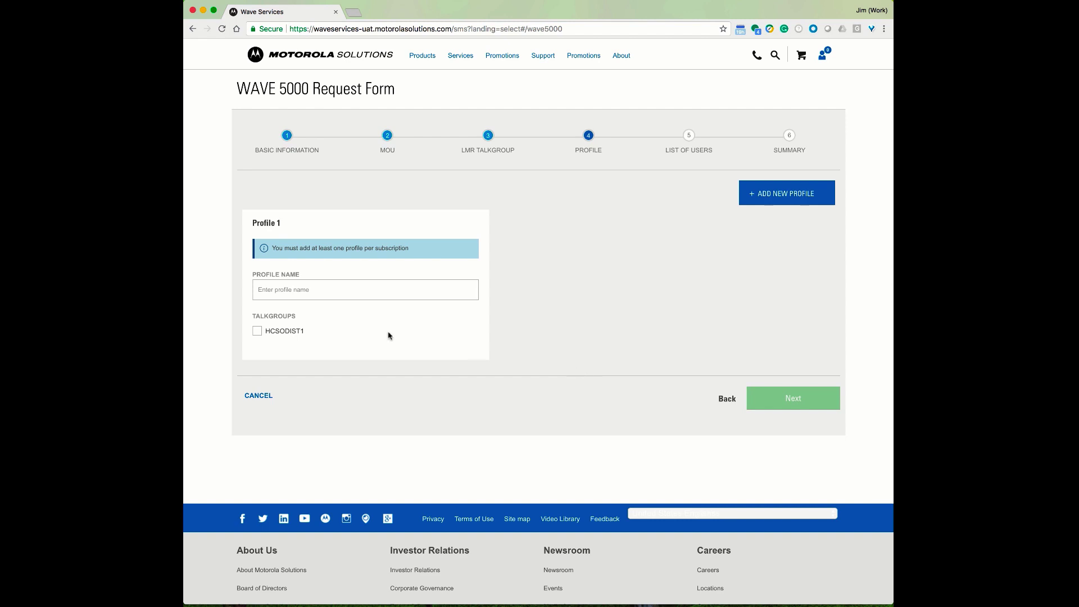
Name Profile 1 Police_Chief_HC, link it to talkgroup HCSODIST1, and continue
click(279, 291)
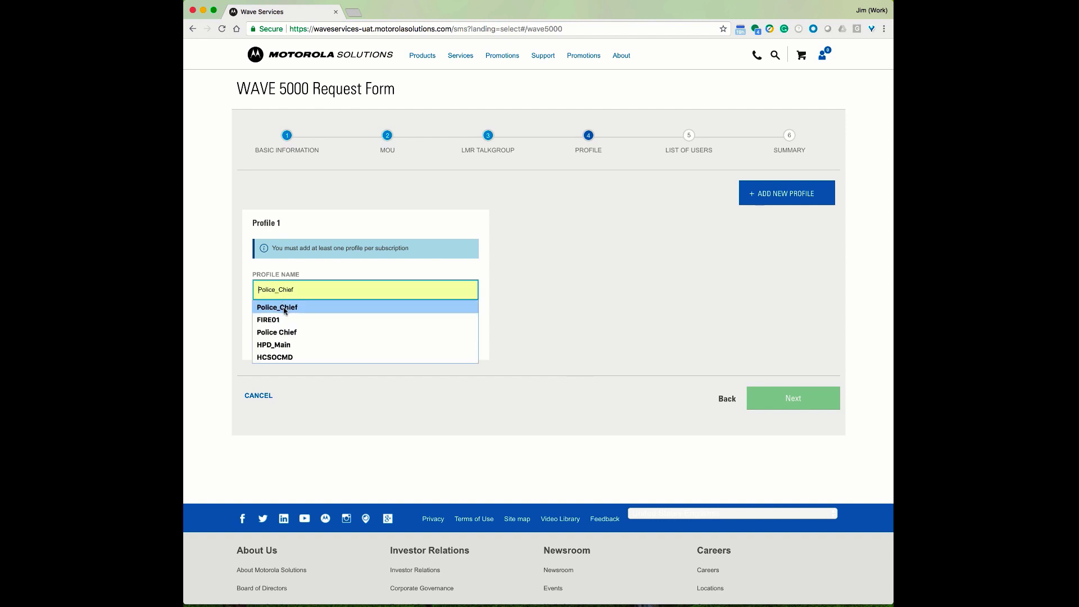
click(284, 310)
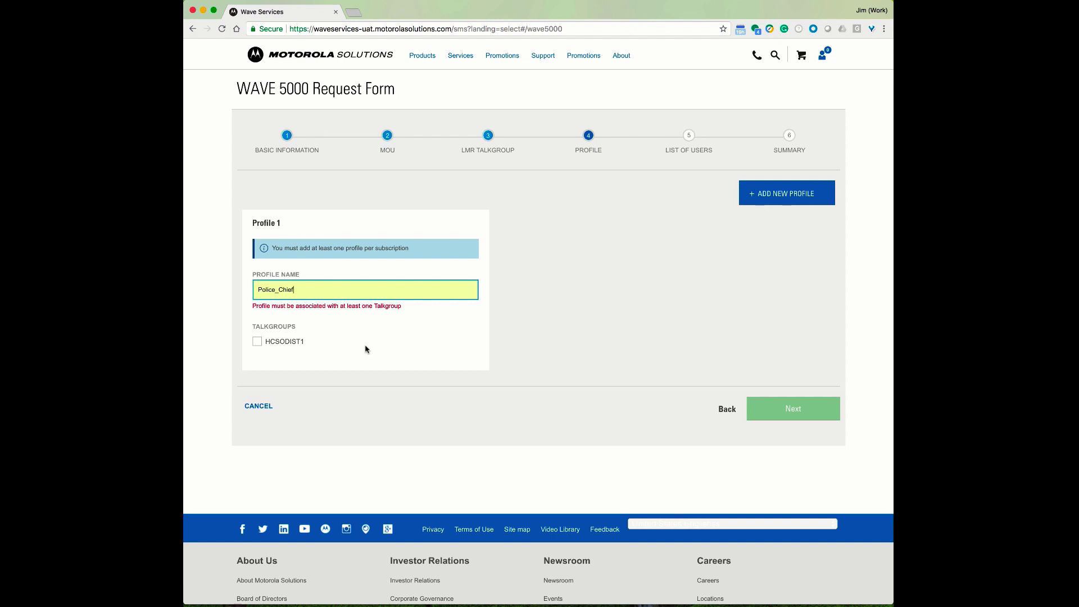
text(_)
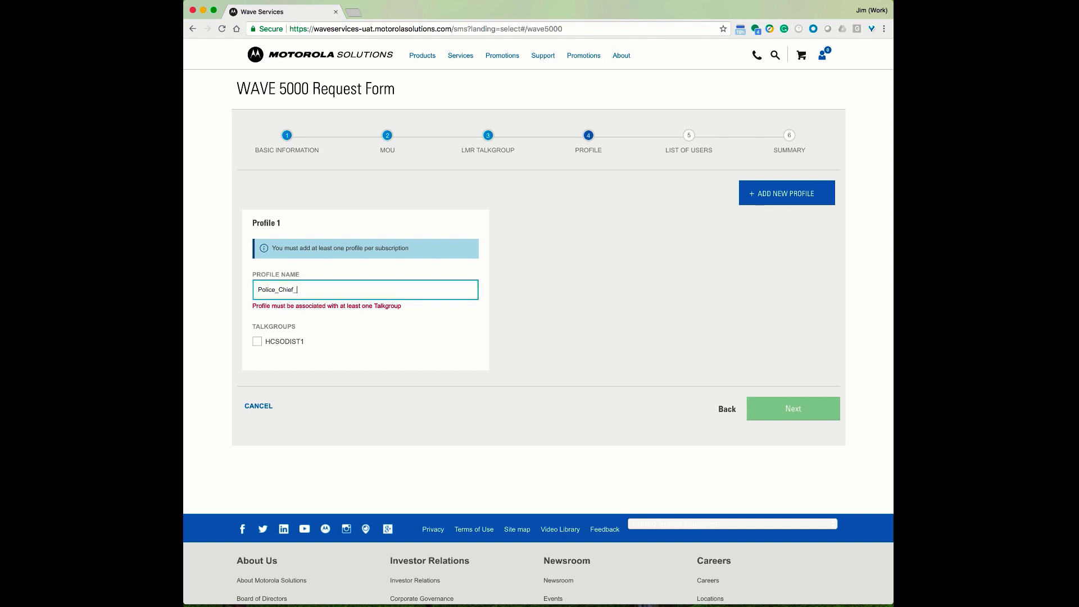
text(HC)
click(258, 342)
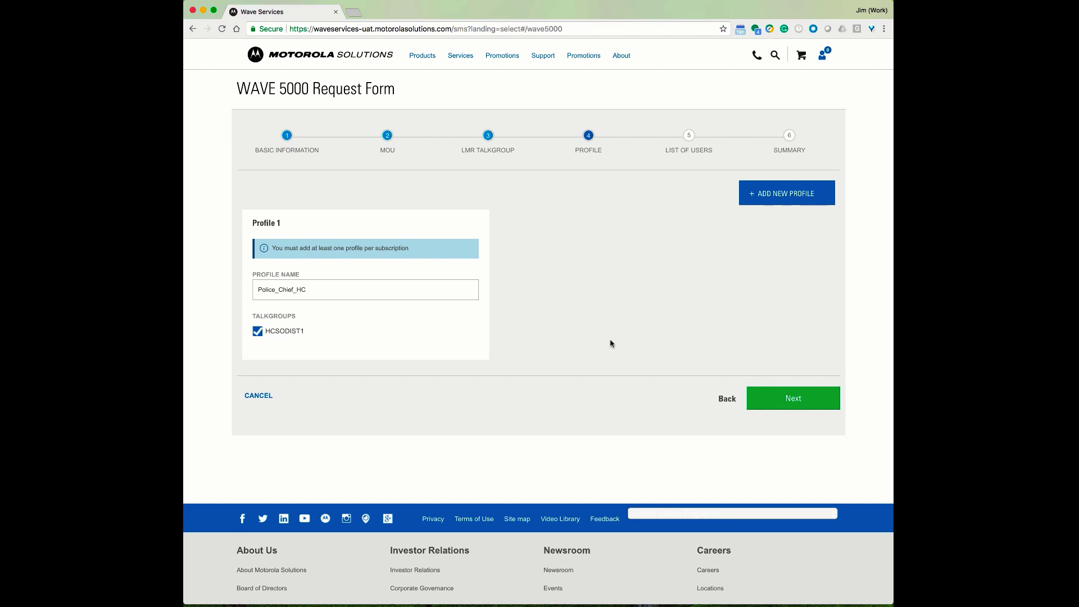
click(792, 398)
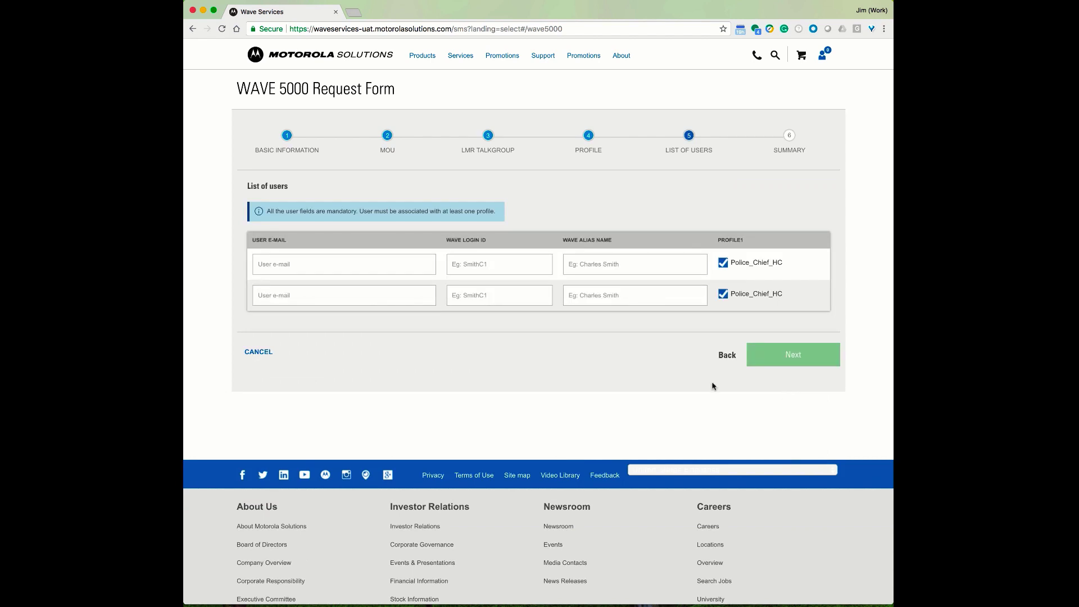
Enter the first user's e-mail, login ID and alias name, fixing the e-mail's @ sign
click(334, 264)
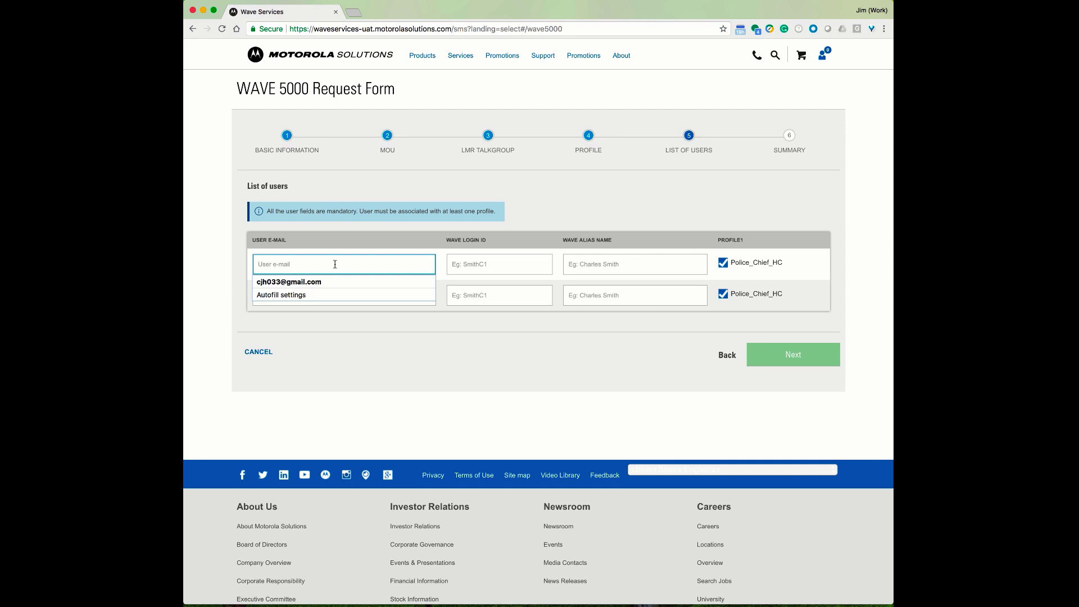
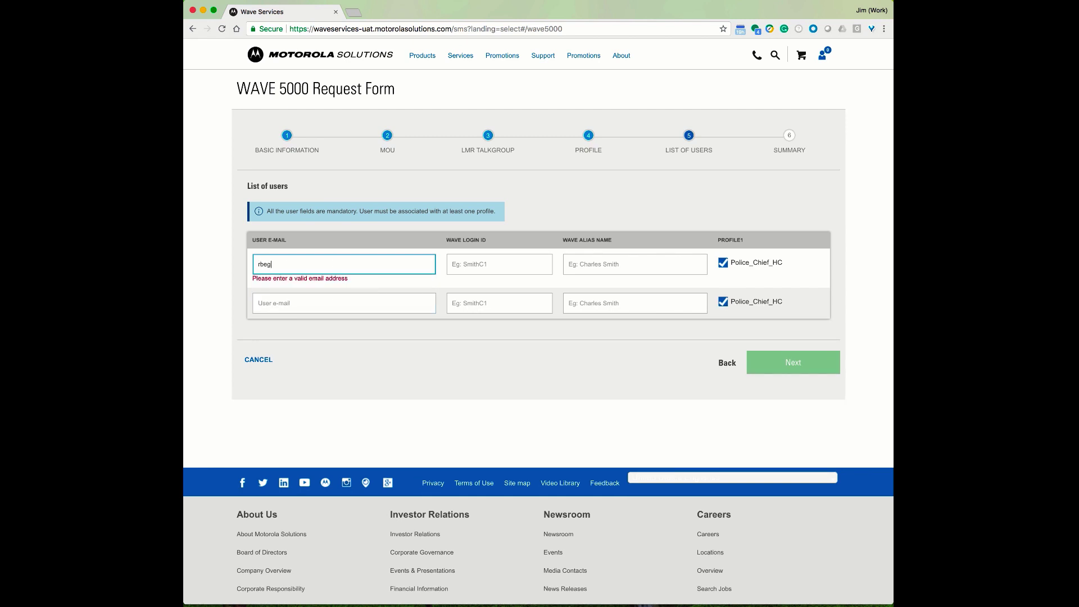
key(Tab)
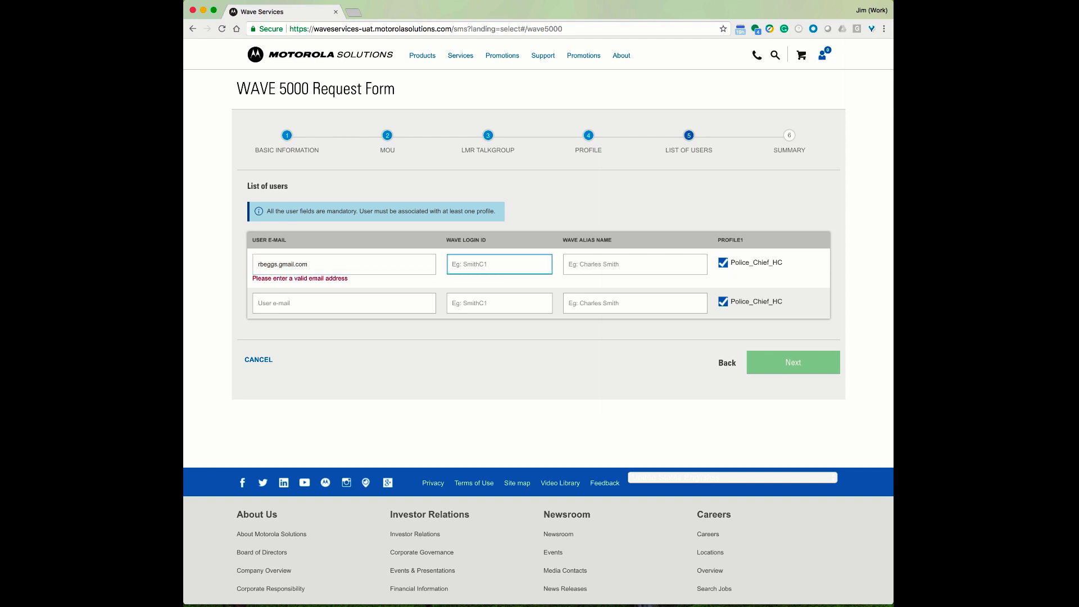
key(Tab)
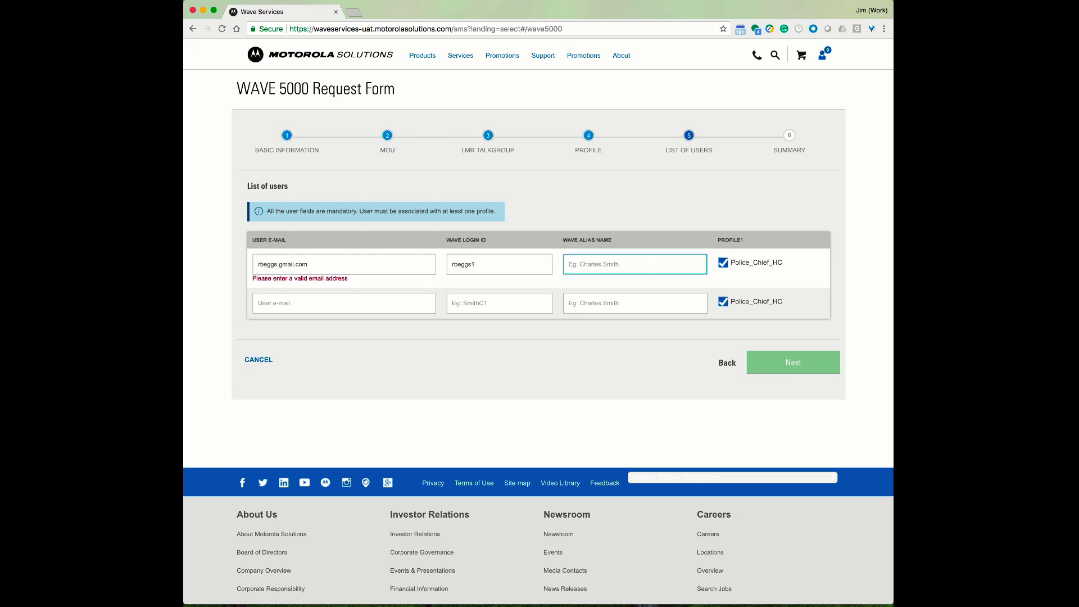
key(Tab)
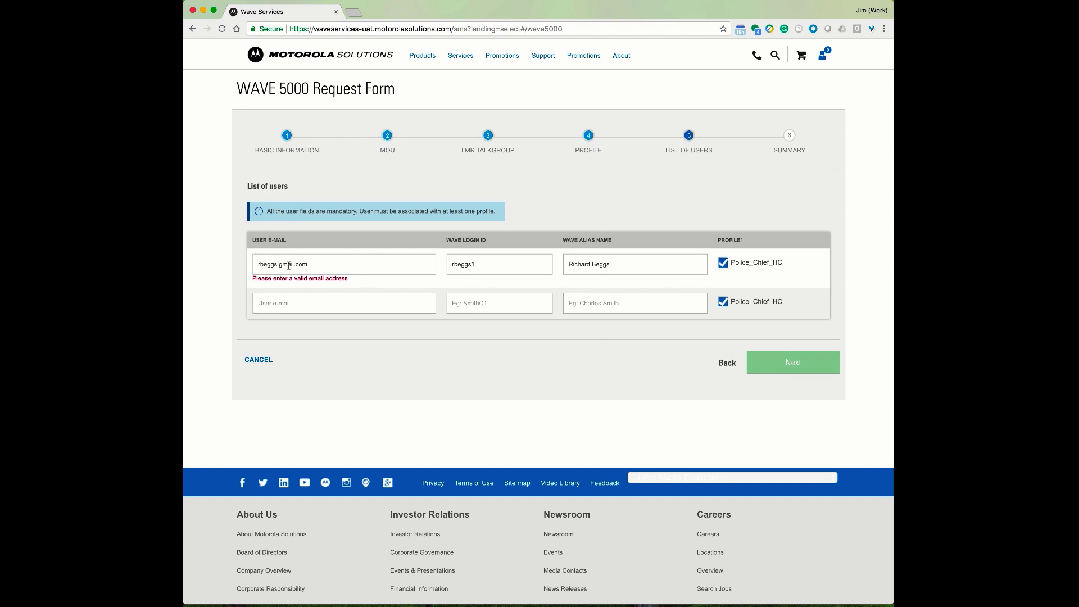
drag(280, 265, 283, 265)
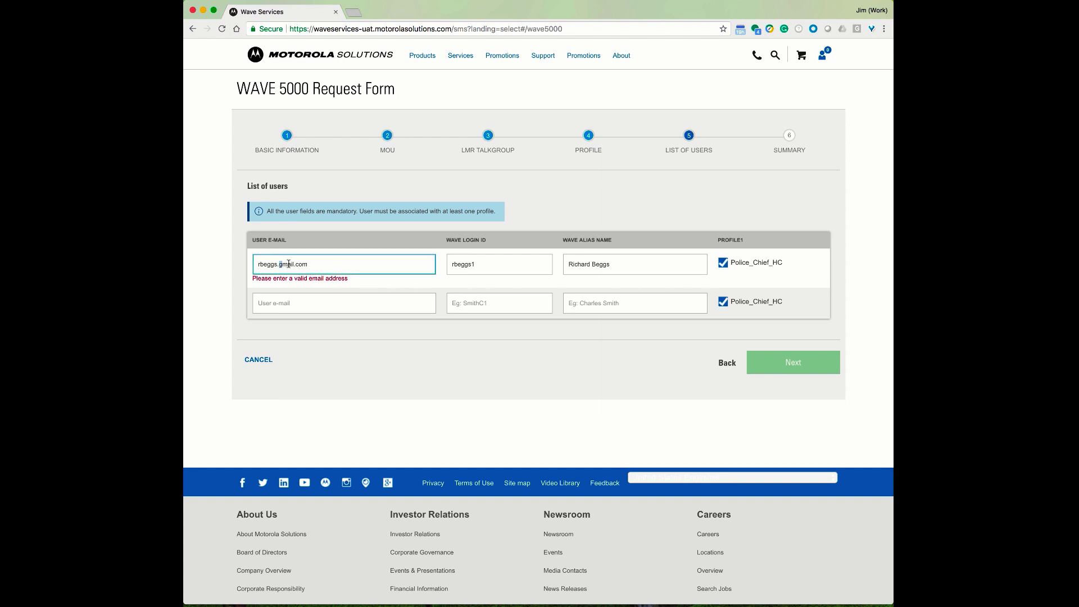
key(BackSpace)
text(2)
key(BackSpace)
text(@)
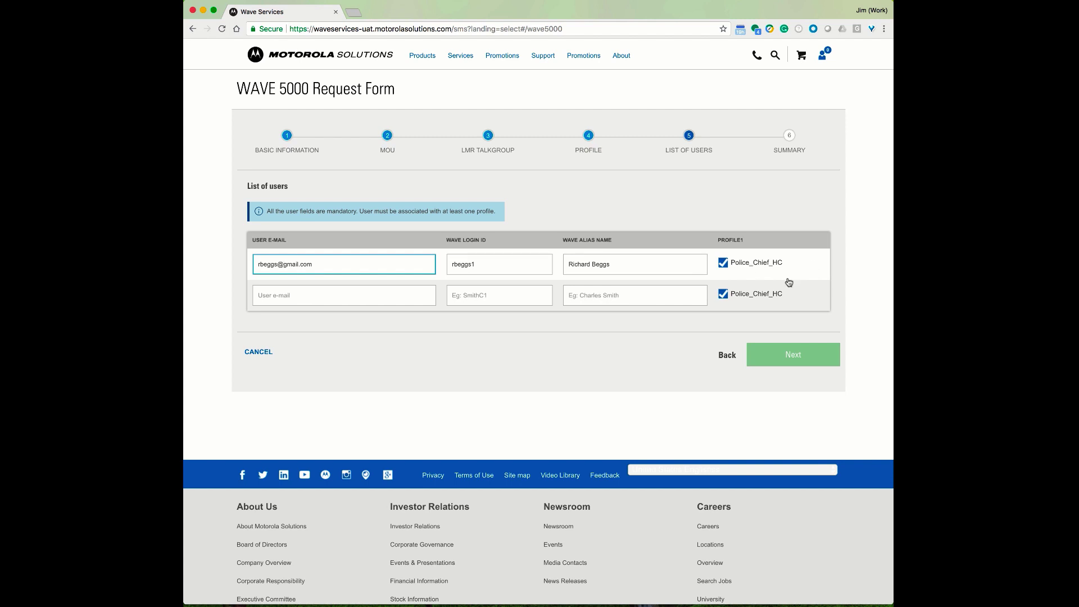
Fill the second user's e-mail, login ID and alias from saved suggestions, then go to Summary
click(403, 292)
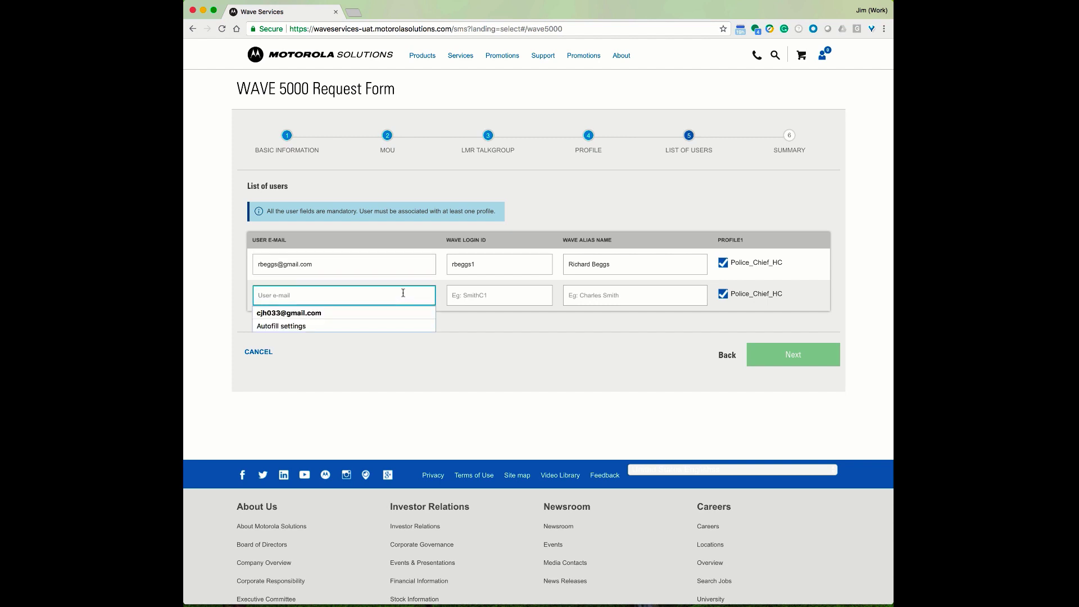
click(322, 313)
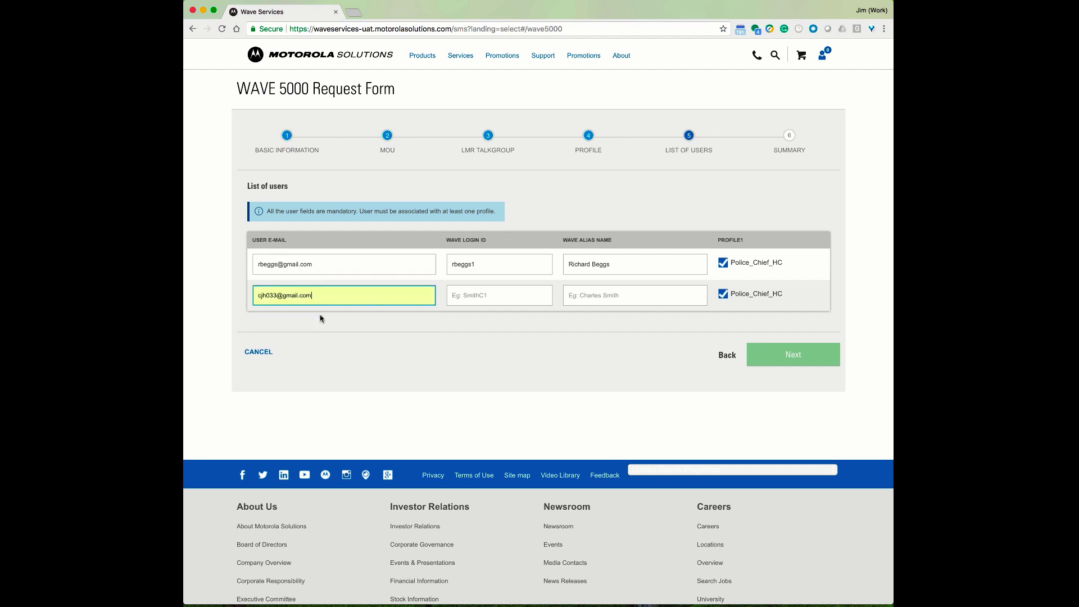
click(501, 301)
click(472, 319)
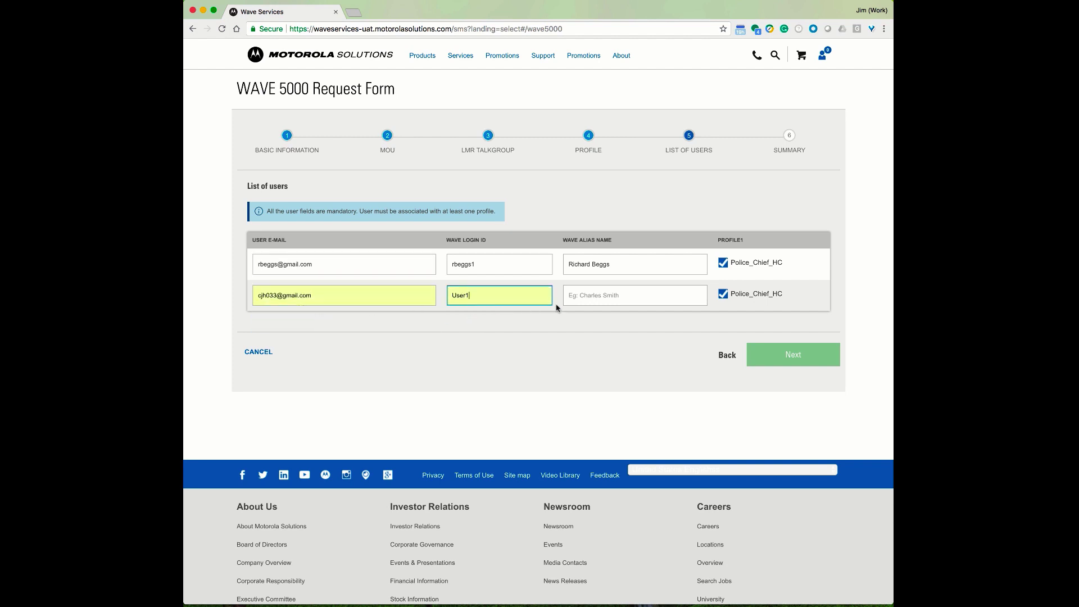
click(611, 297)
click(602, 313)
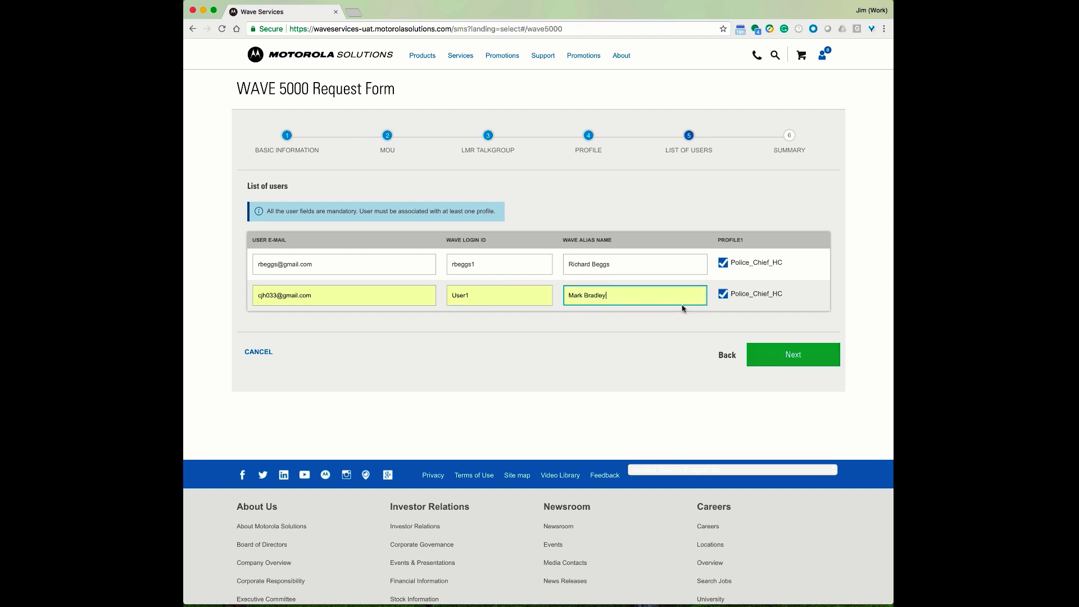
click(795, 354)
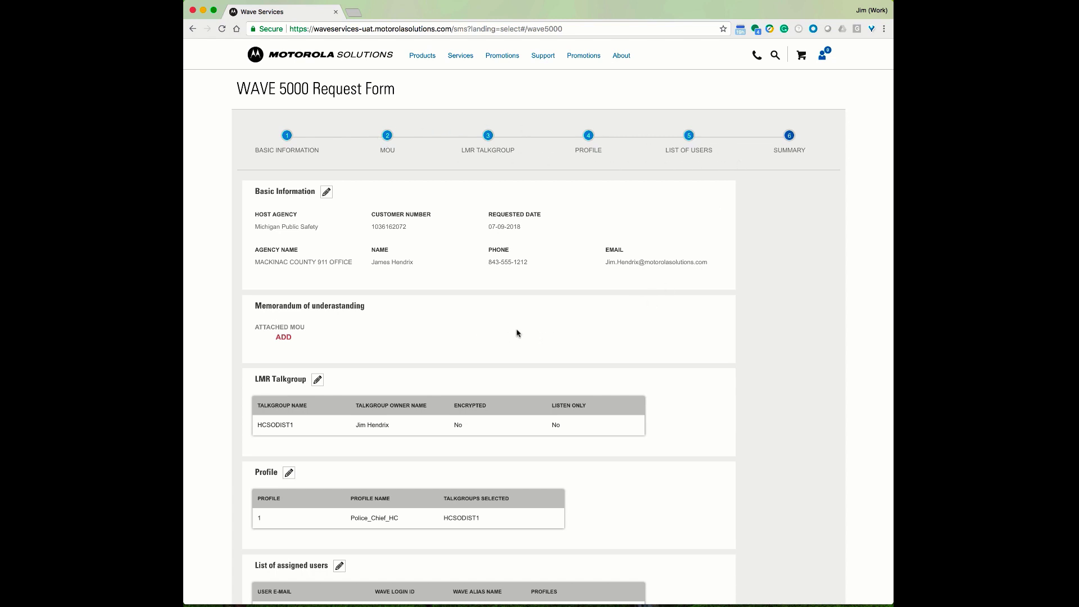
scroll(531, 336, down, 2)
scroll(533, 334, down, 1)
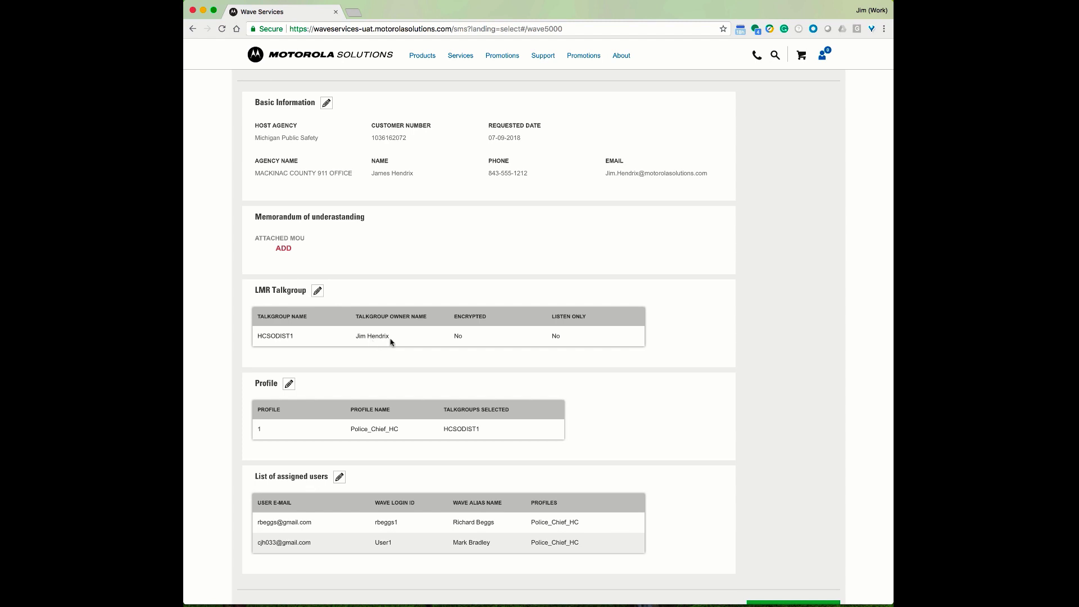
scroll(580, 345, down, 1)
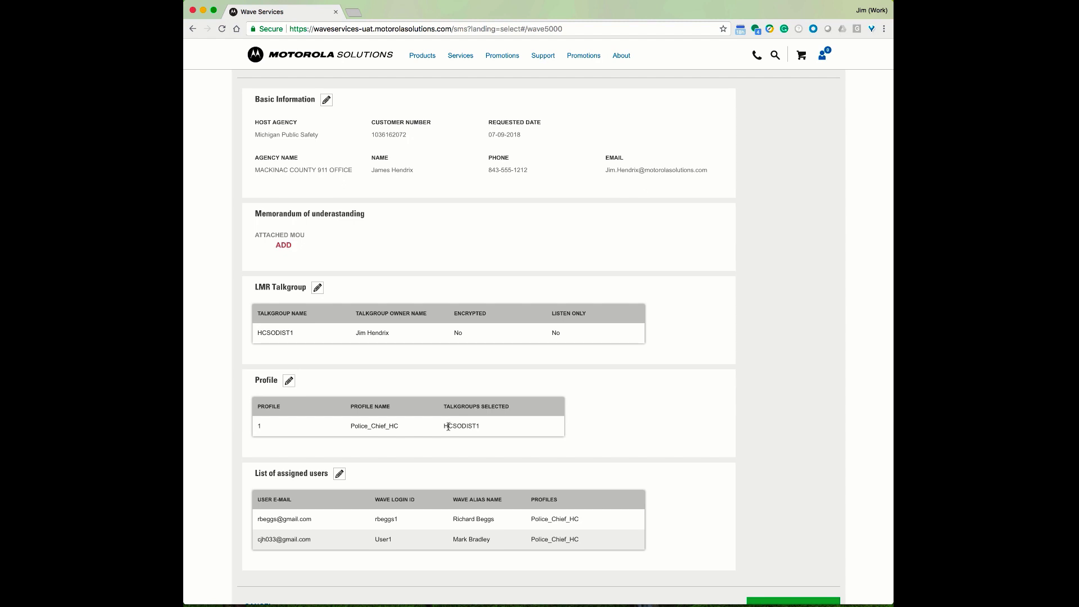
scroll(447, 435, down, 1)
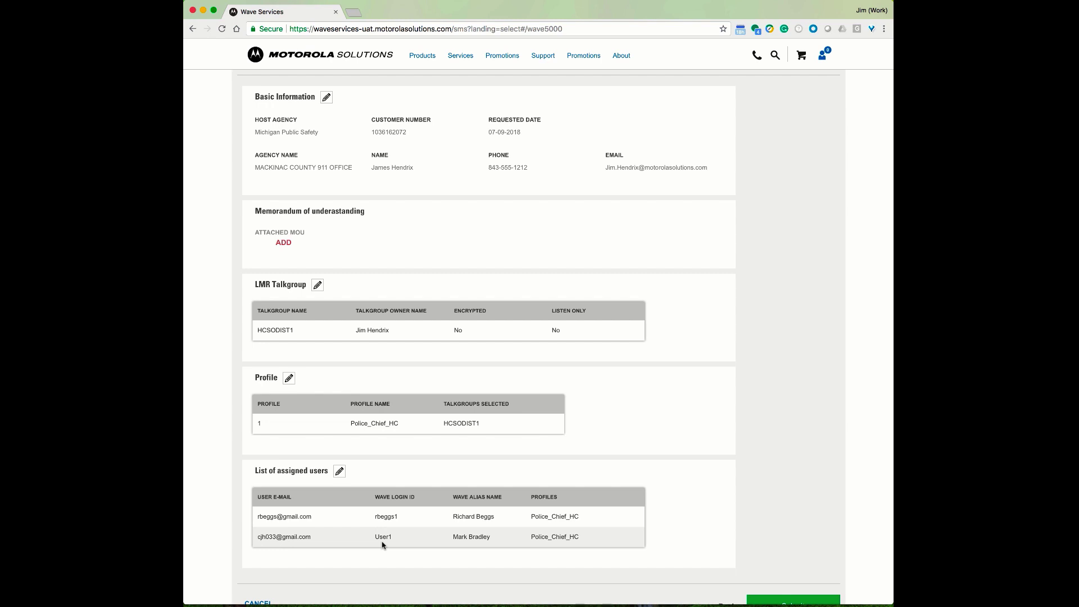
scroll(663, 487, down, 2)
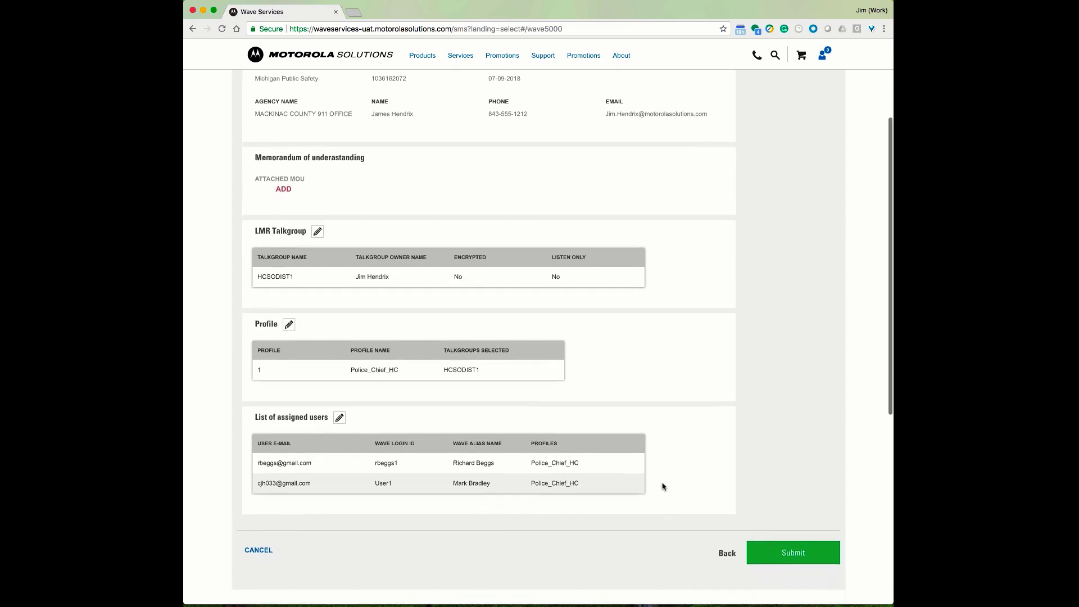
Submit the WAVE 5000 request and go to the tracked requests list
click(800, 544)
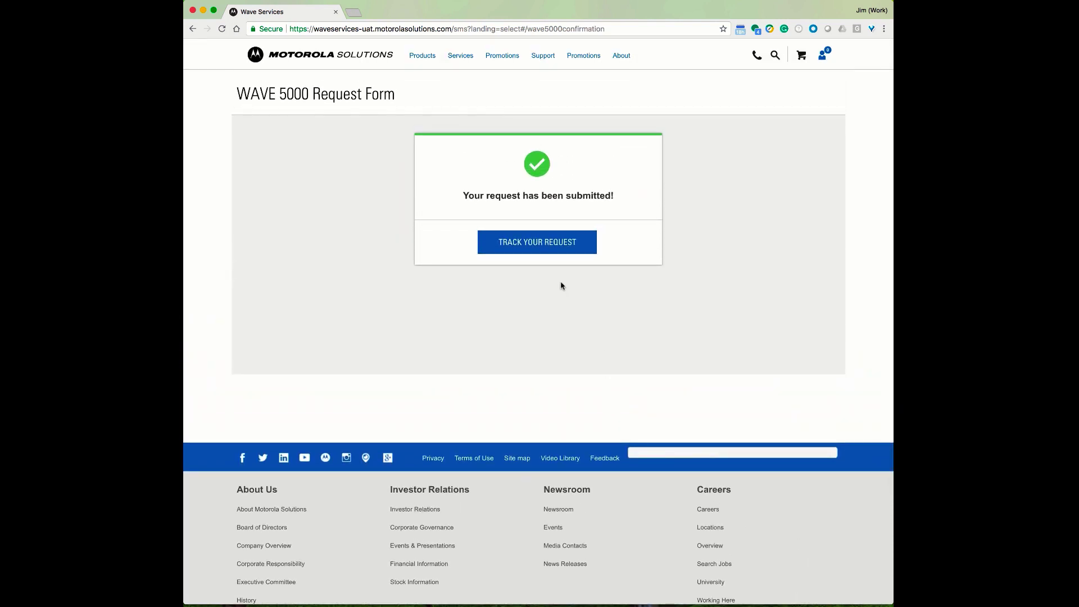
click(539, 243)
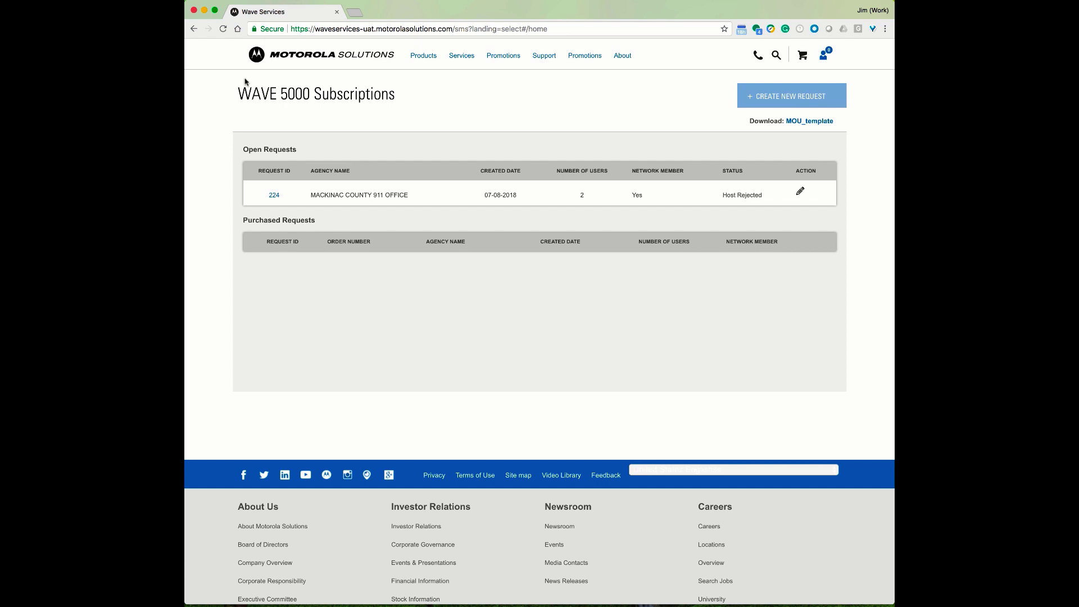
Reload the list, open request 224, and read its Reason for Denial about the login ID format
click(223, 28)
click(275, 196)
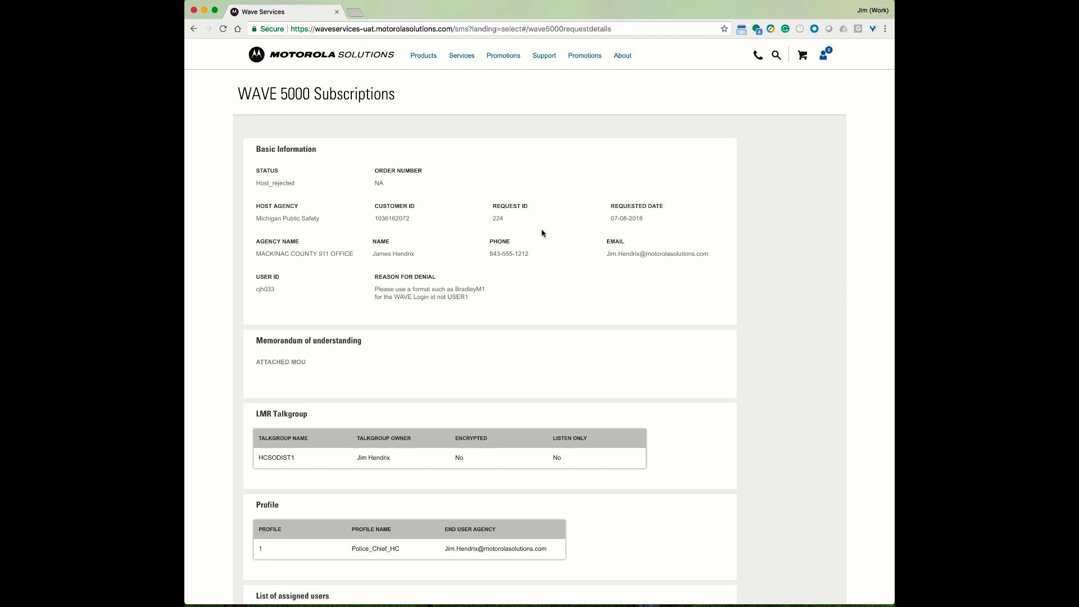
scroll(595, 245, down, 1)
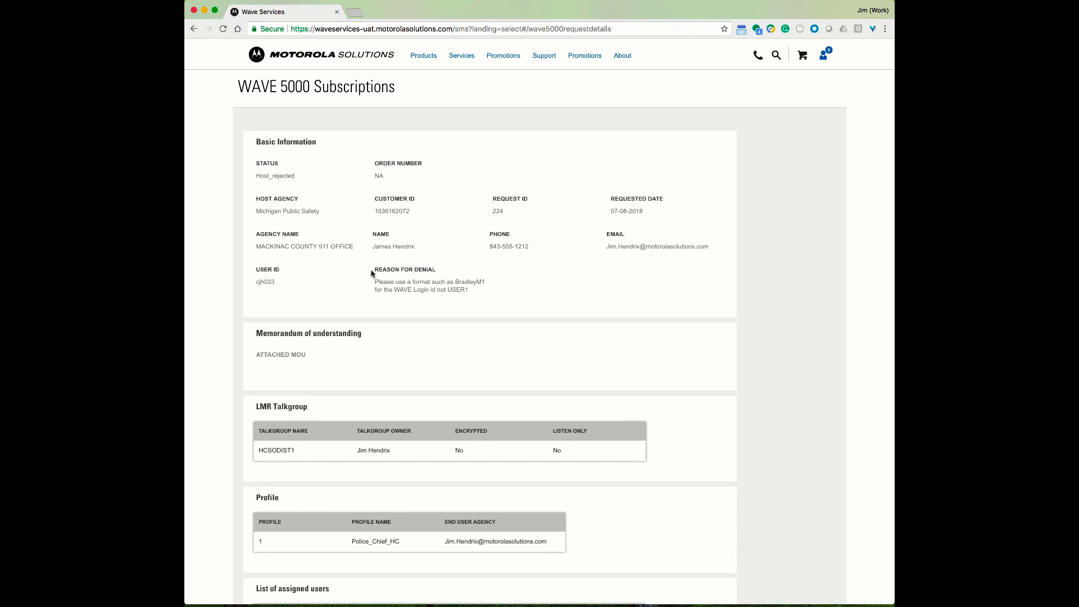
drag(373, 271, 478, 291)
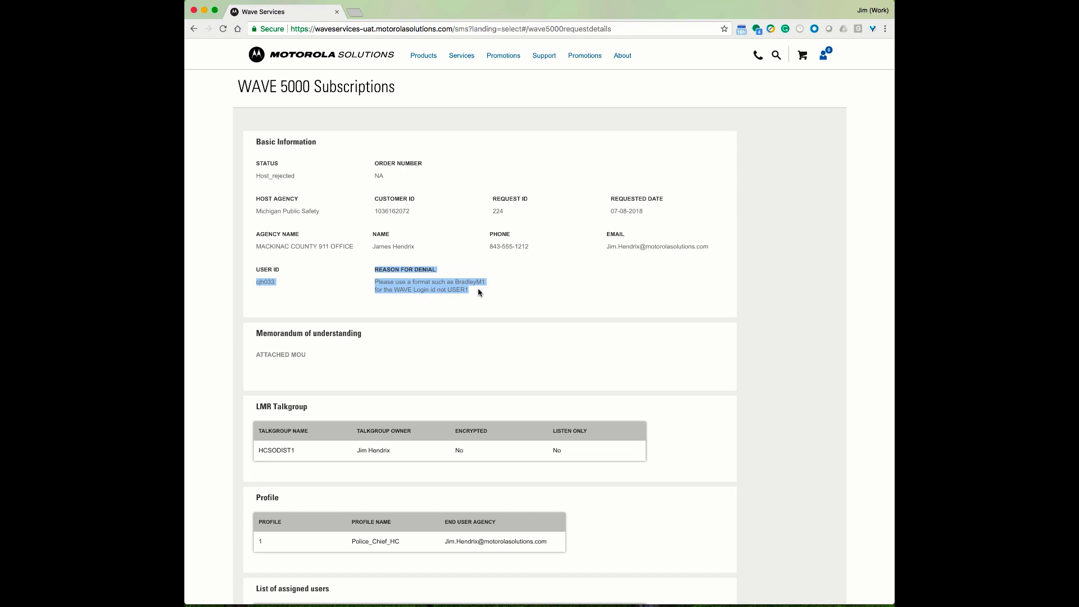
click(488, 291)
scroll(489, 290, down, 1)
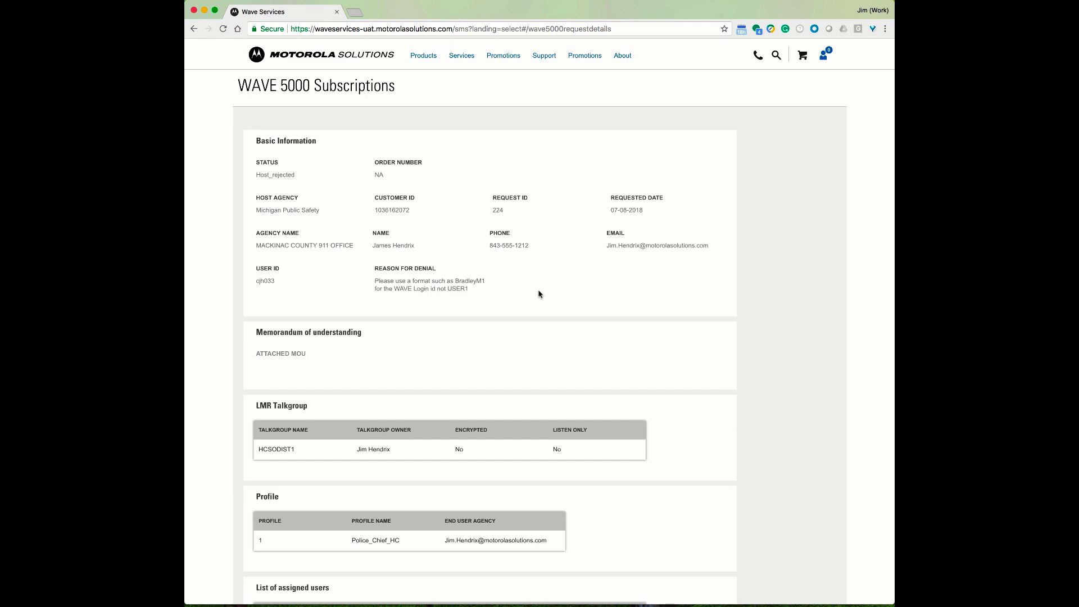
scroll(535, 296, down, 3)
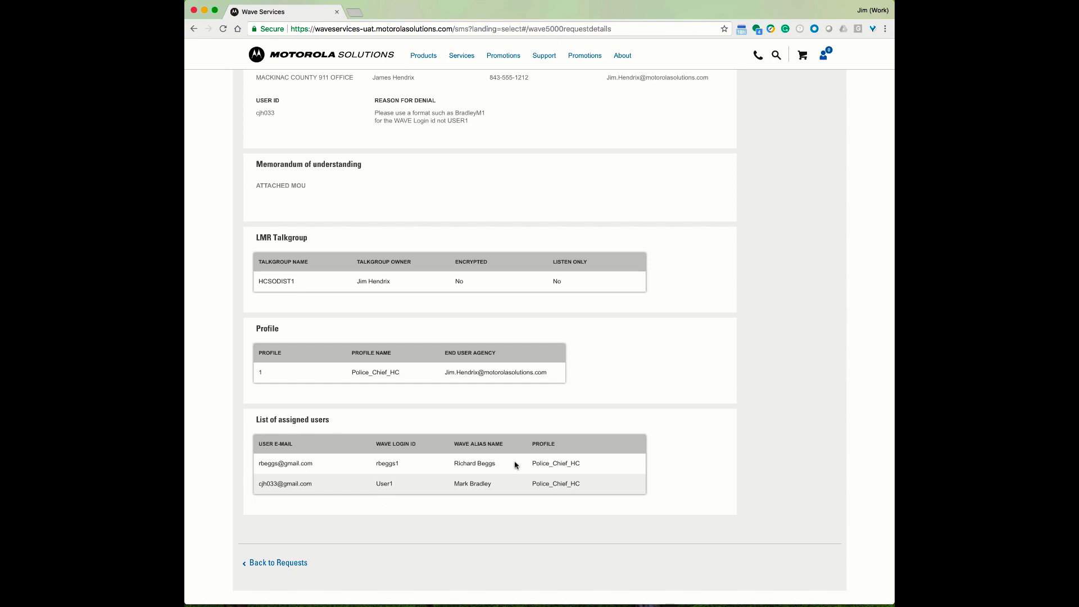
scroll(631, 423, up, 5)
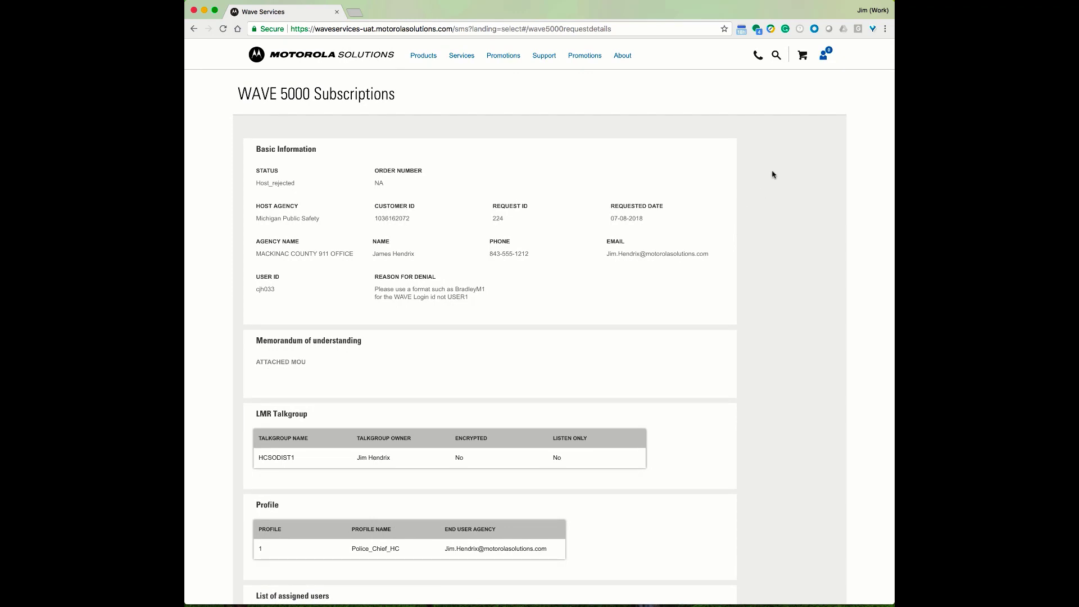
Reopen request 224 for editing at its list of assigned users
click(336, 57)
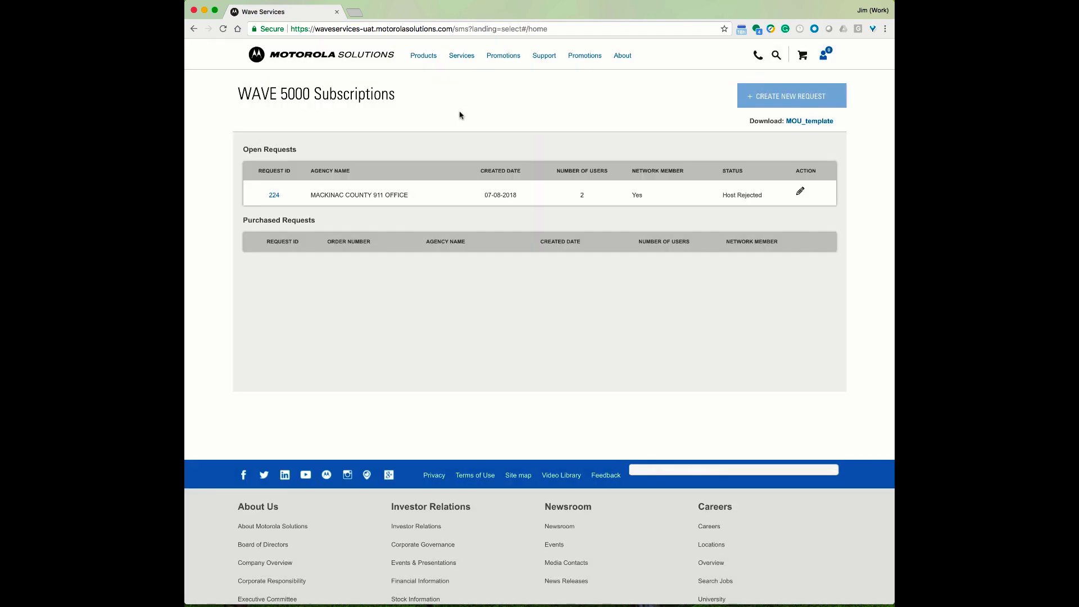
click(800, 192)
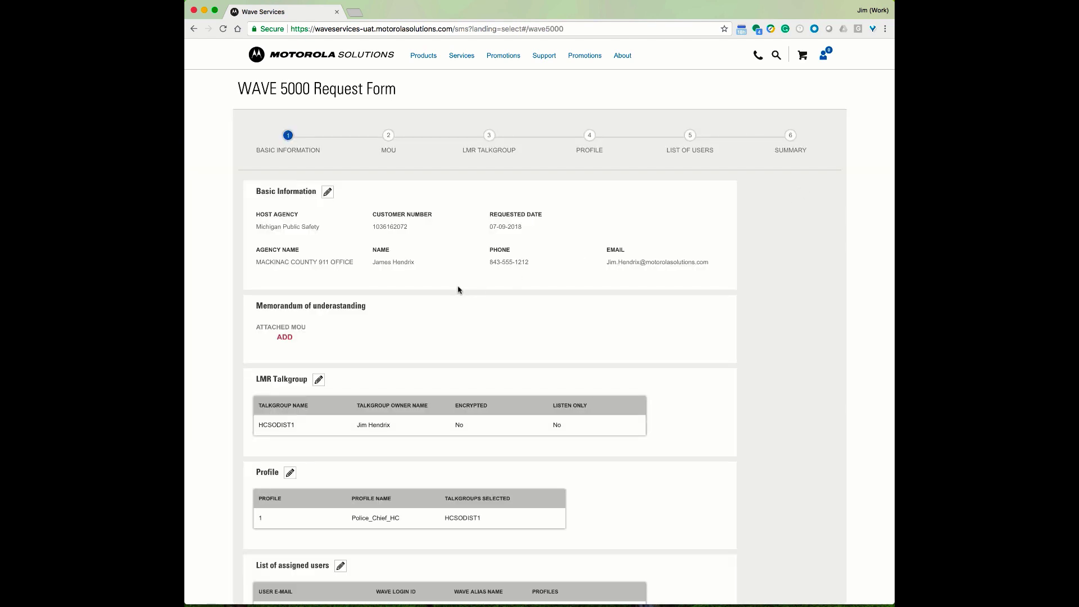
scroll(400, 289, down, 3)
scroll(400, 289, down, 2)
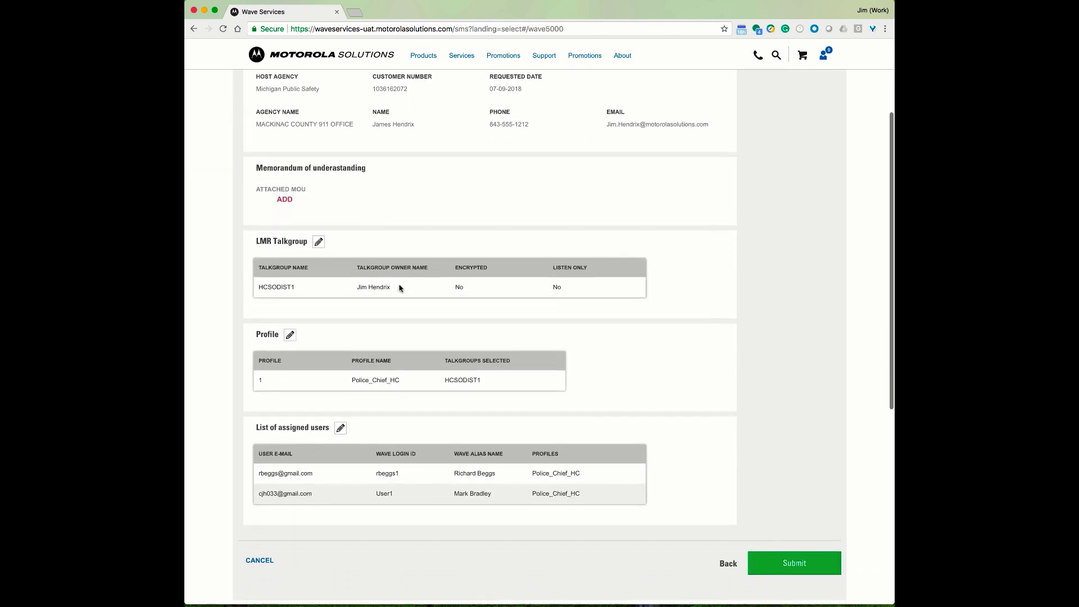
click(341, 429)
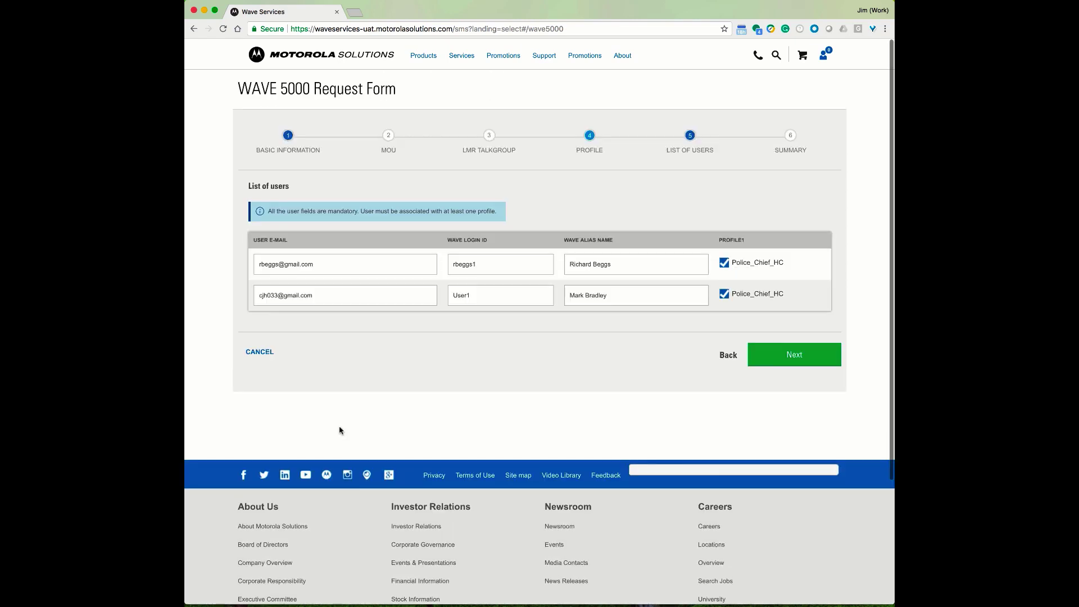
Replace the second user's login ID with the name-based format and review the Summary
drag(485, 296, 453, 295)
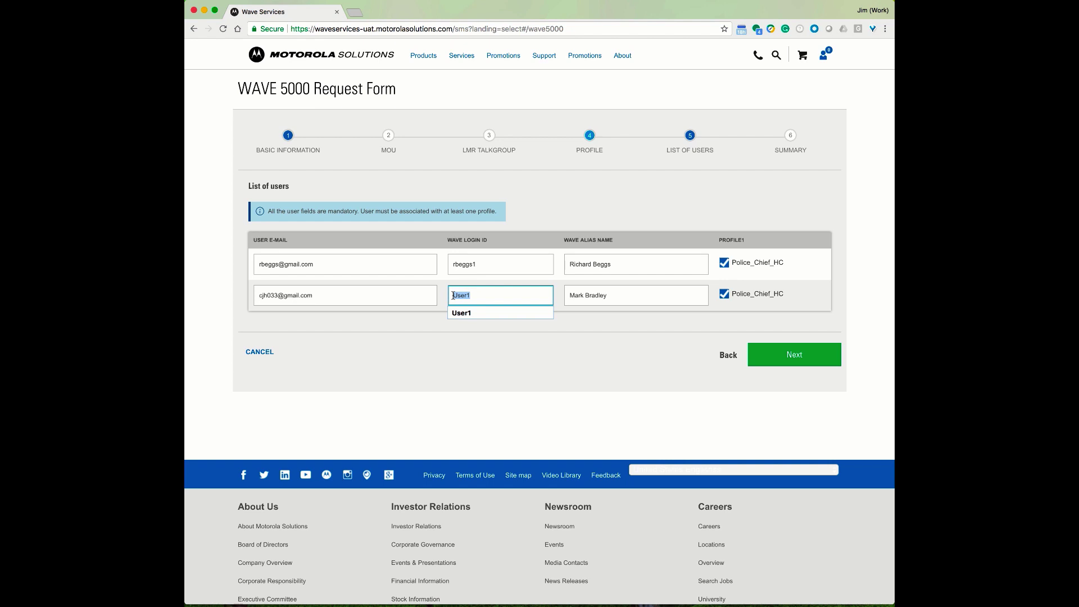
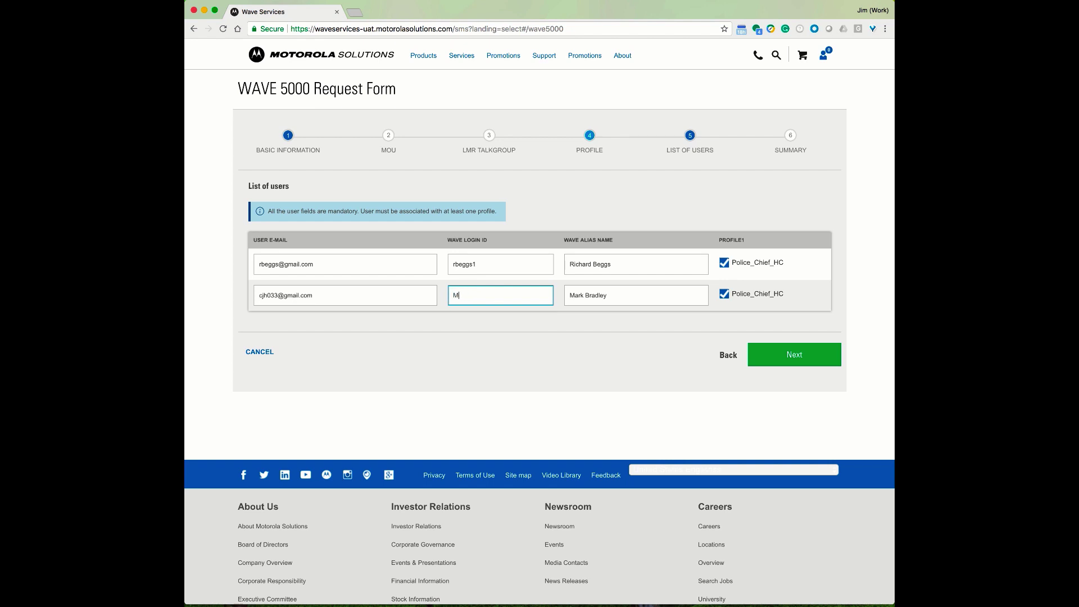
click(796, 354)
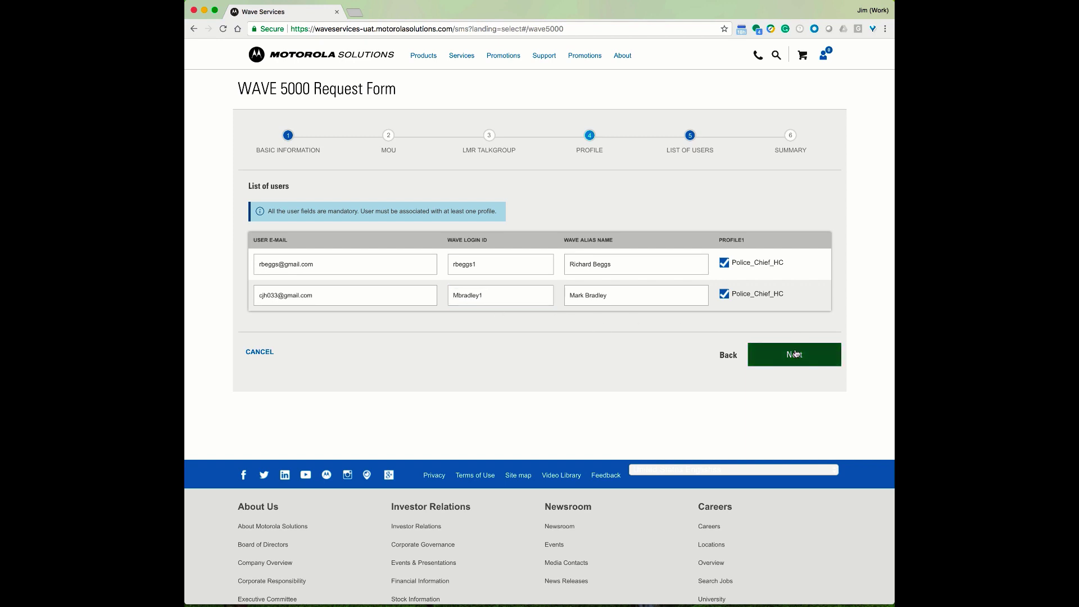
scroll(668, 350, down, 5)
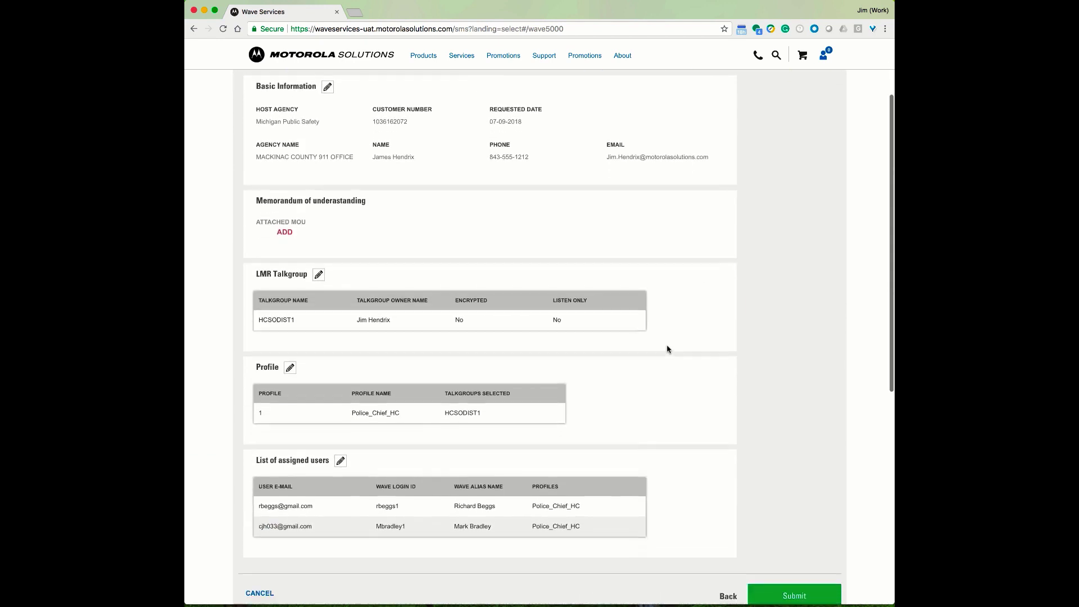
scroll(610, 421, down, 1)
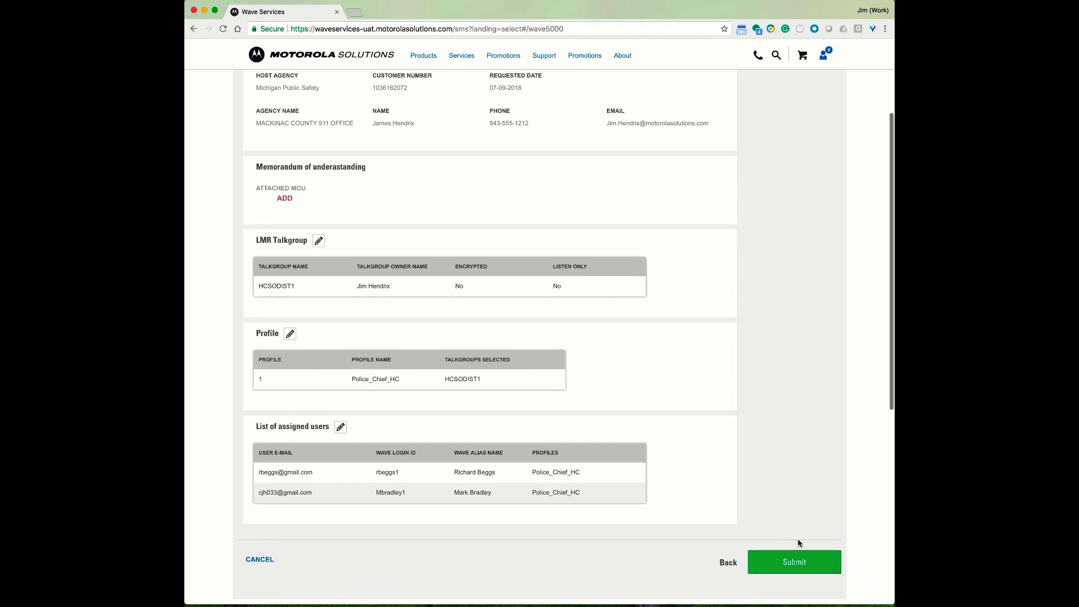
Resubmit the corrected request 224 and return to the tracked requests list
click(798, 561)
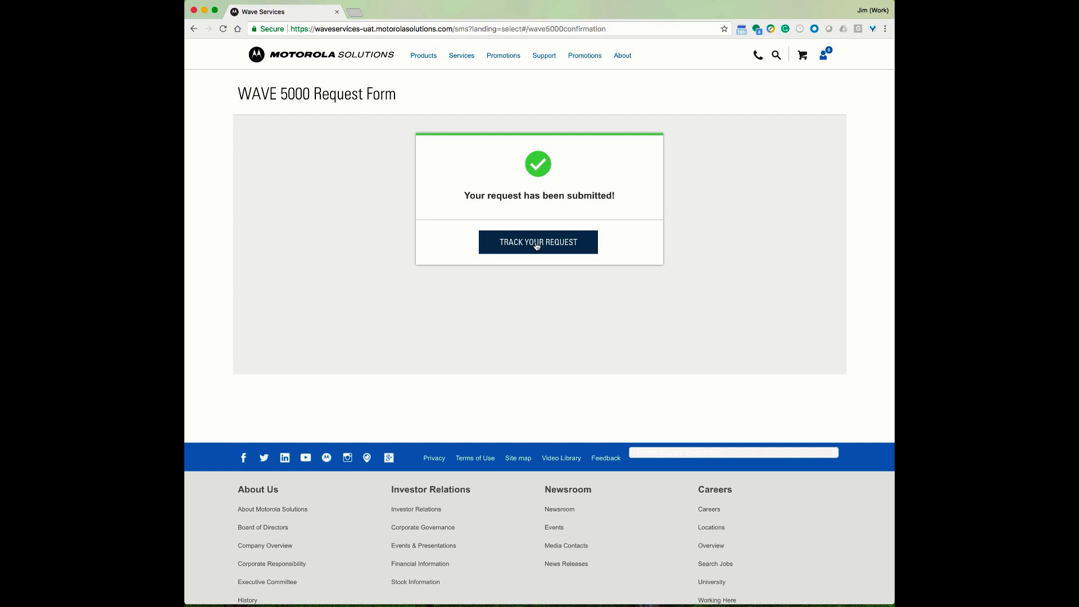
click(537, 244)
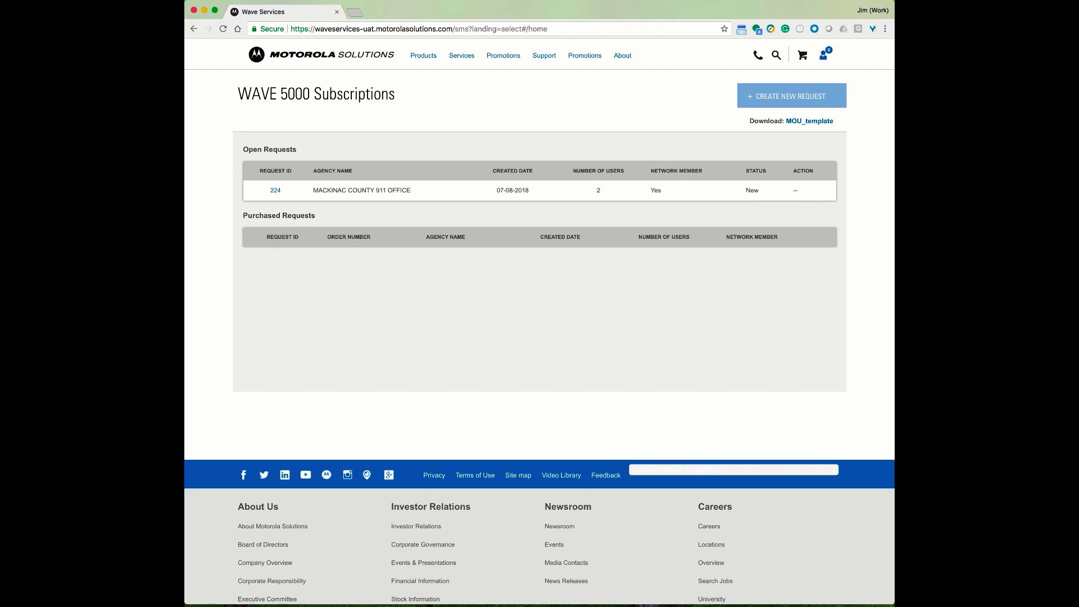
Reload the WAVE 5000 Subscriptions page to check request 224's status
key(super+r)
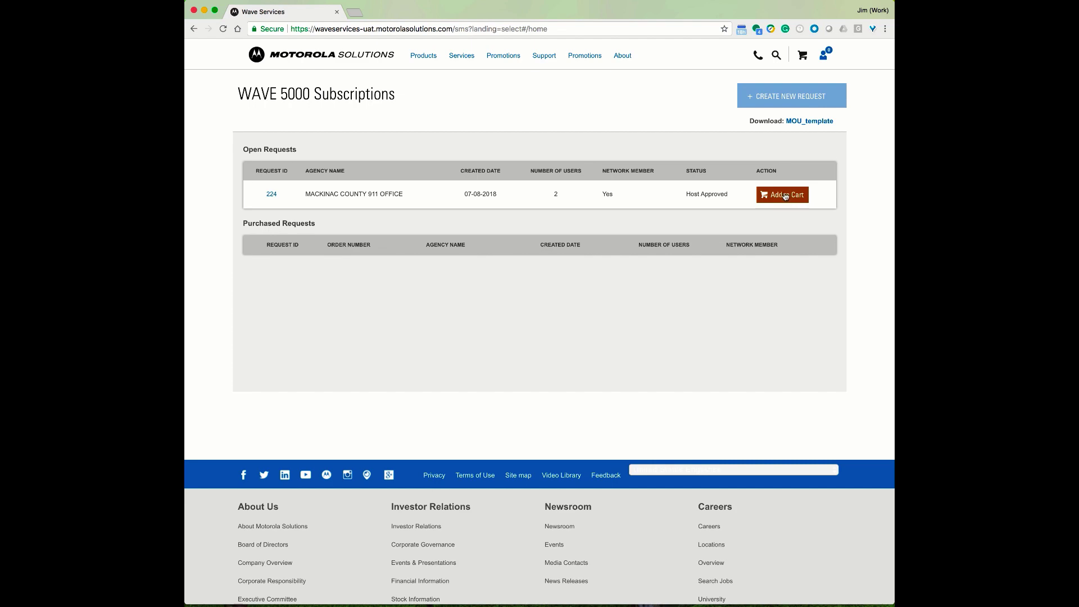
click(786, 195)
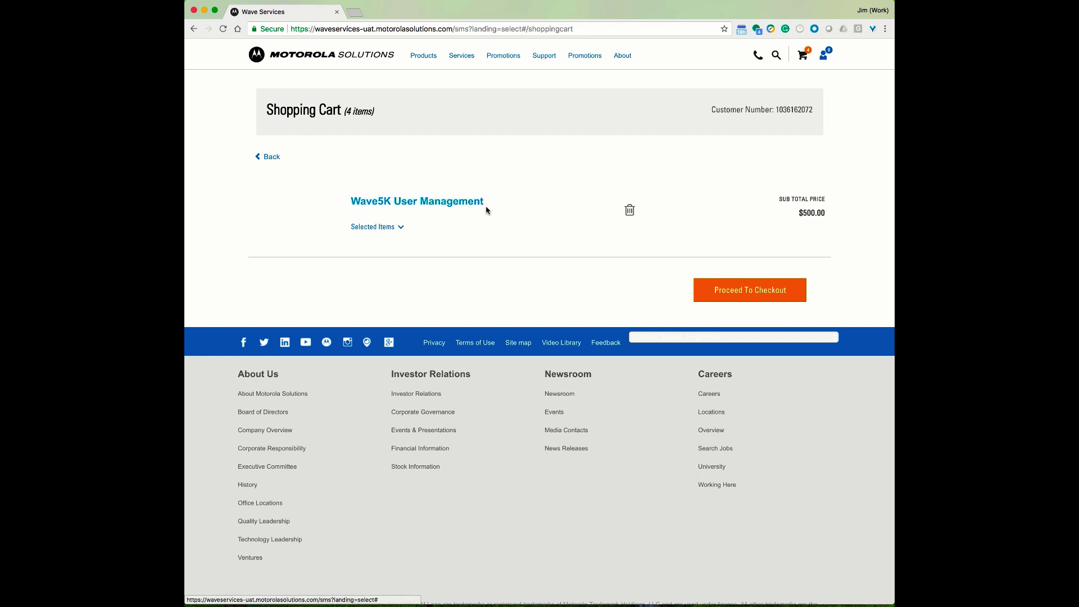
click(399, 228)
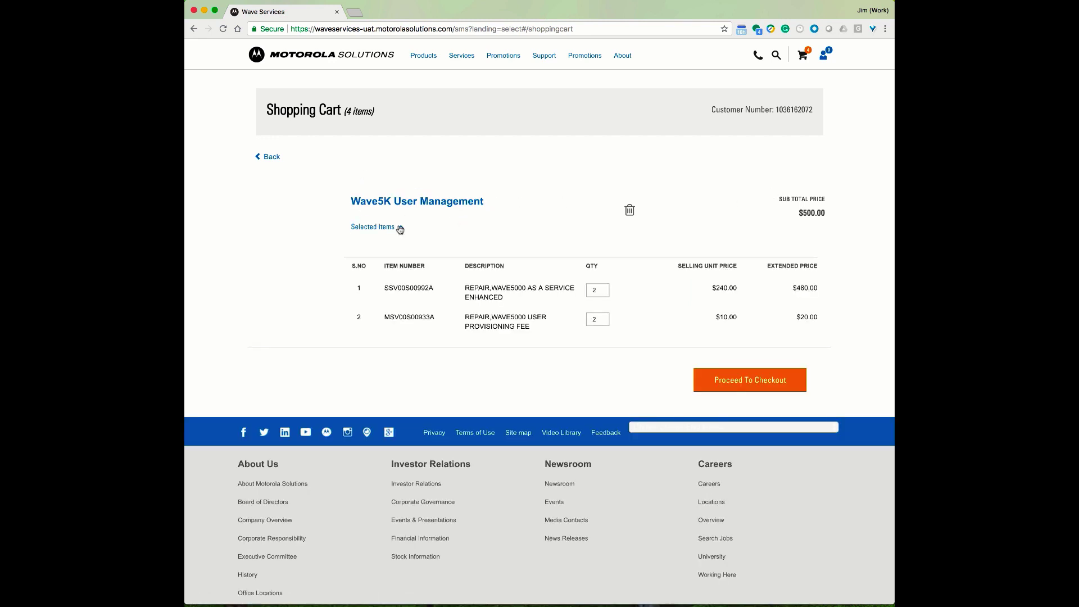
click(399, 227)
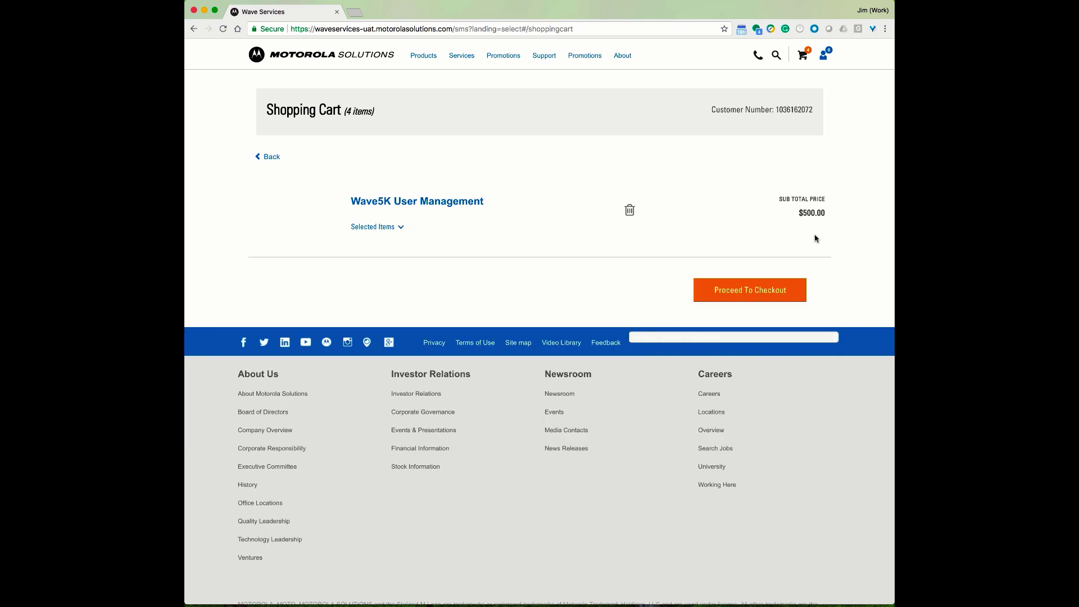
Begin checkout and replace the existing PO number on the Order Info step with a new one
click(767, 289)
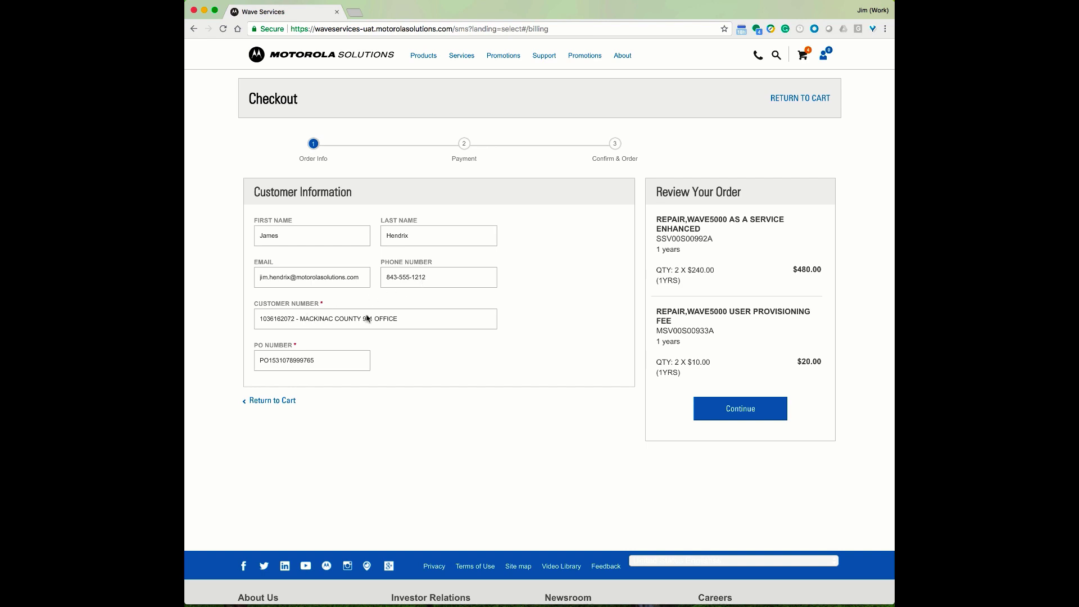
drag(326, 360, 246, 363)
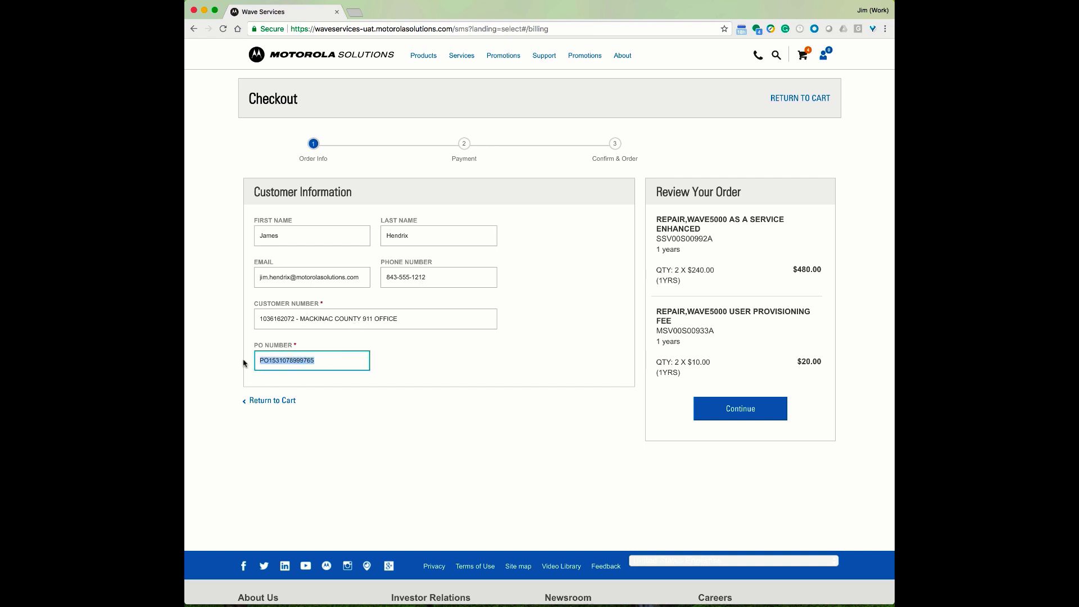
text(NTP8-7-2018HC)
click(491, 373)
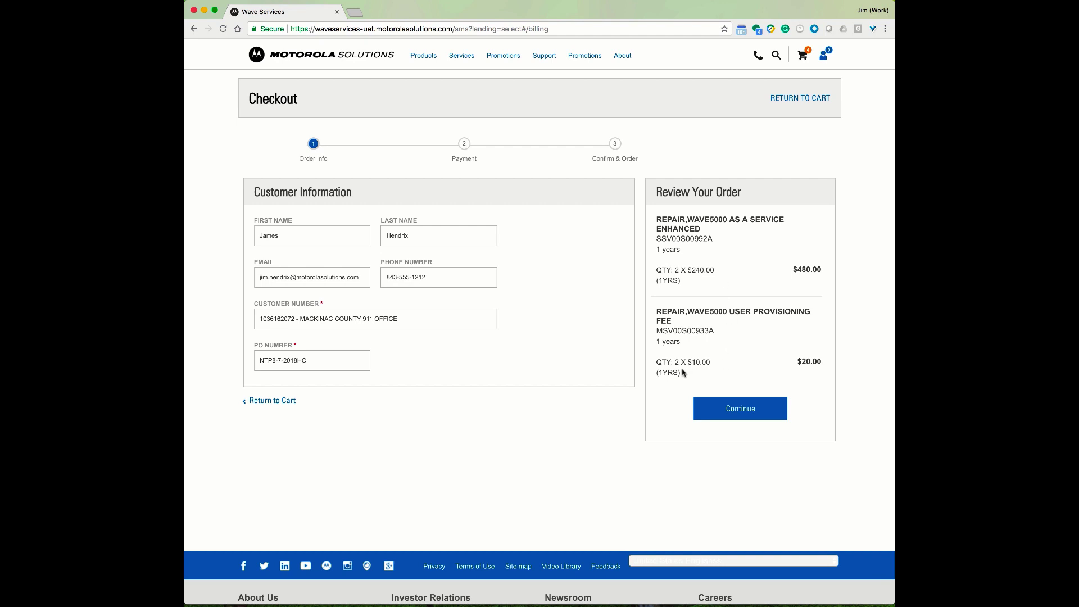
scroll(761, 381, down, 1)
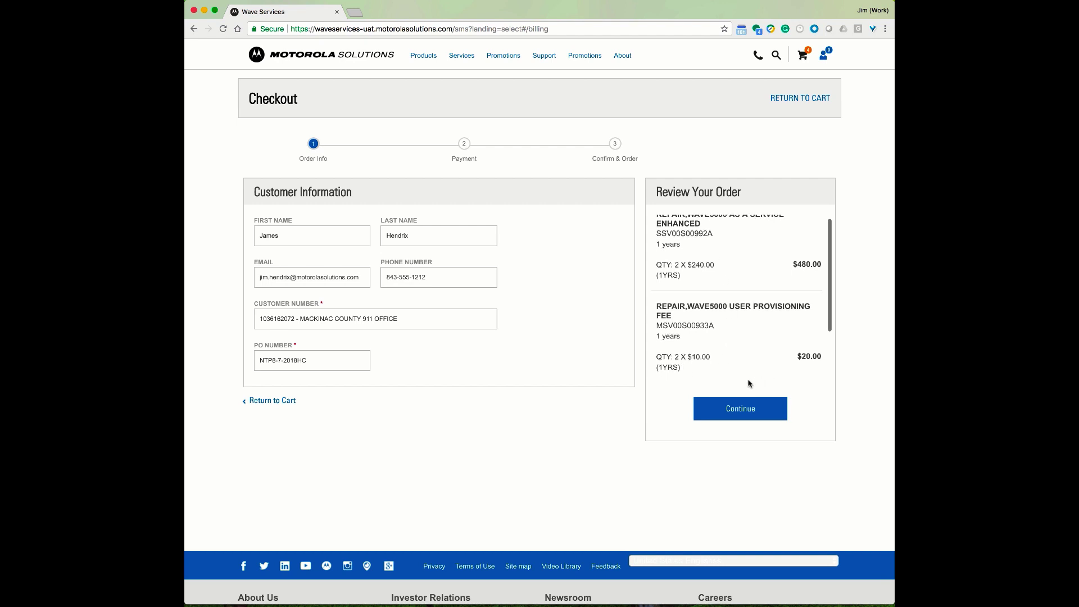
Advance to Payment and pick the agency's address for both billing and consumption
click(746, 409)
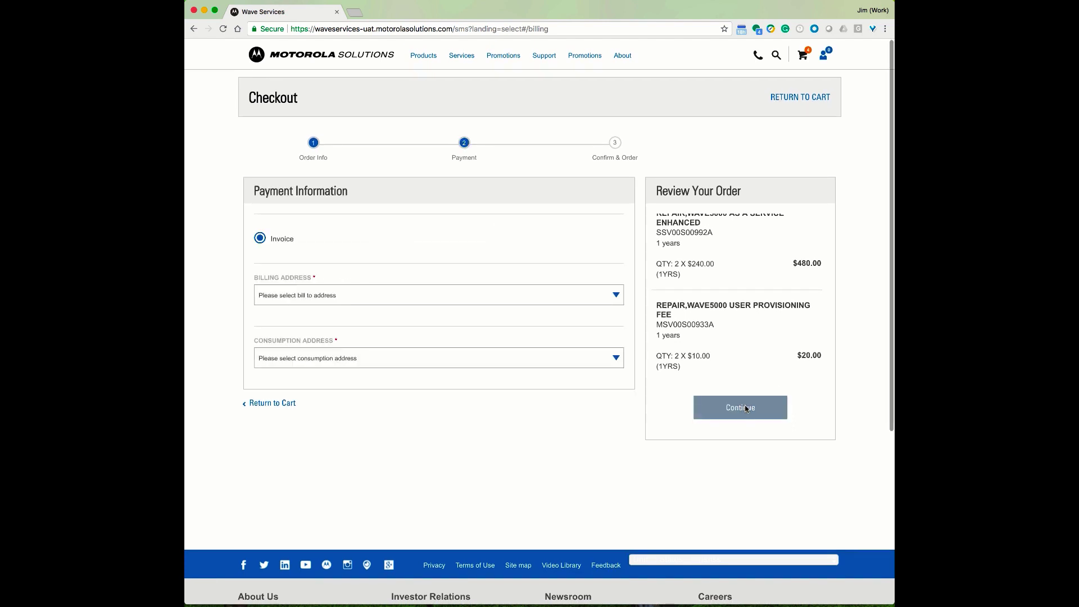
click(621, 298)
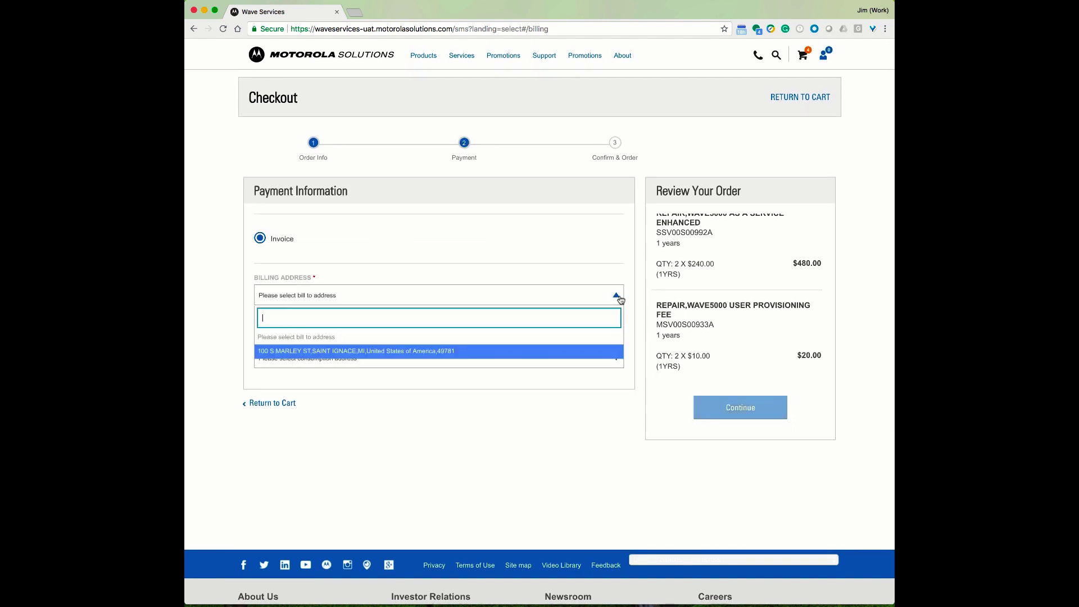
click(381, 351)
click(460, 367)
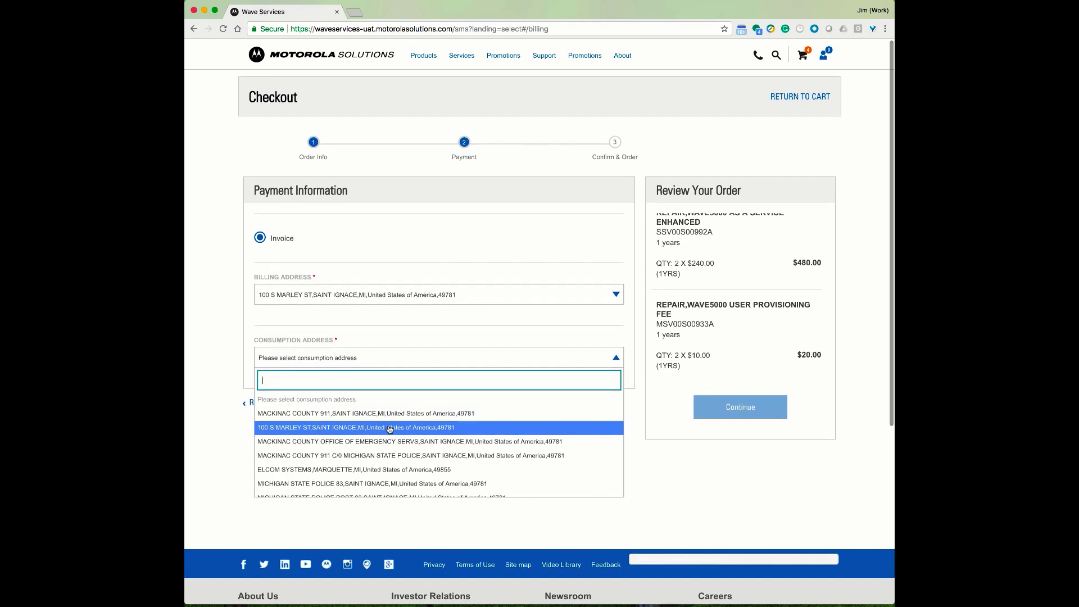
scroll(389, 429, down, 1)
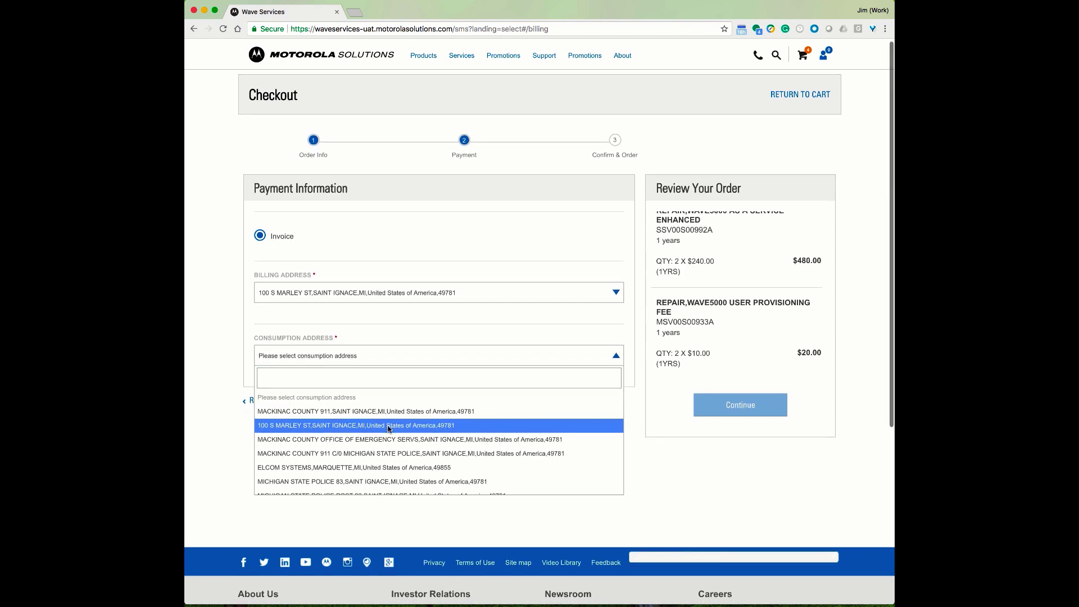
click(389, 427)
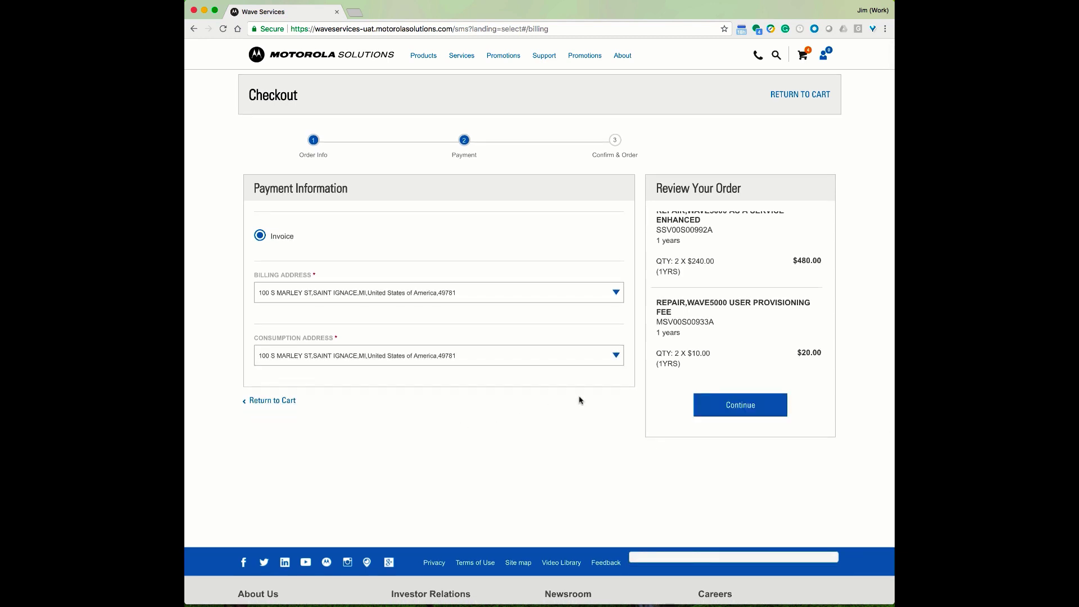
Advance to Confirm & Order and agree to the Terms and Conditions
click(739, 405)
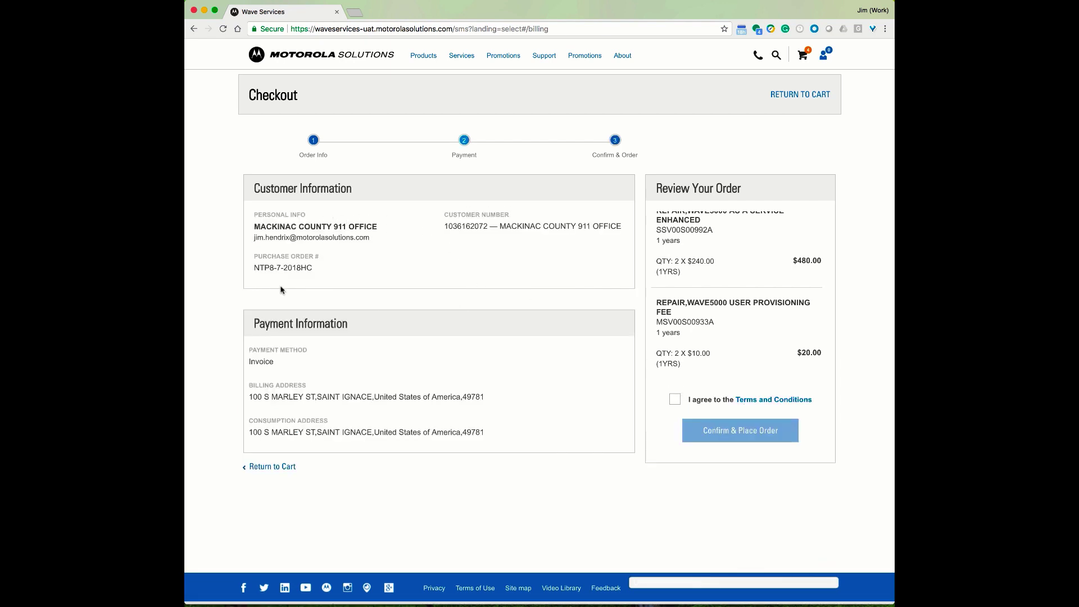
scroll(348, 363, down, 1)
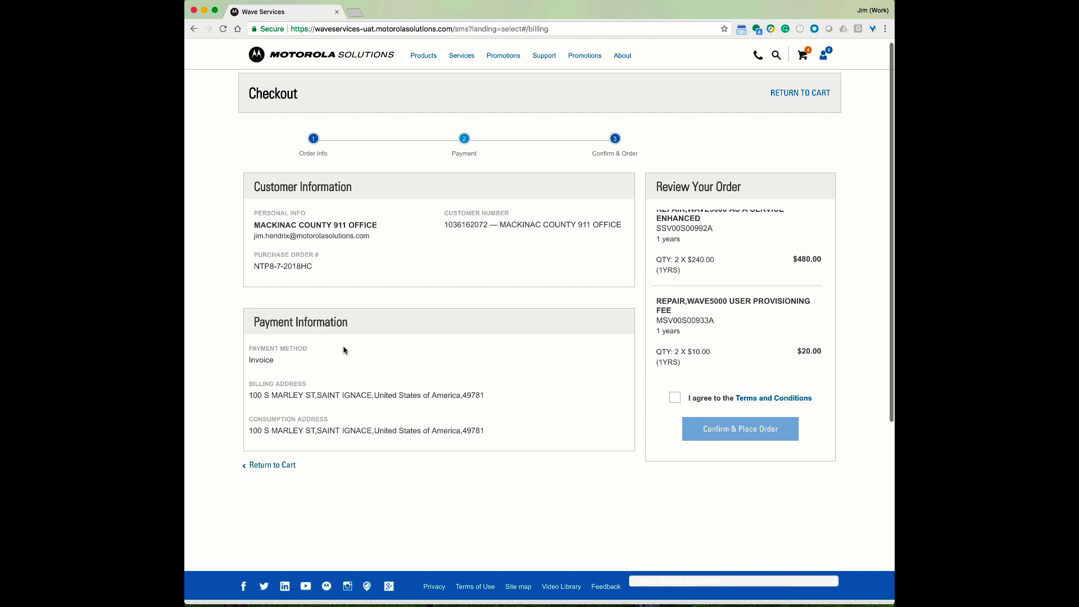
scroll(326, 401, up, 1)
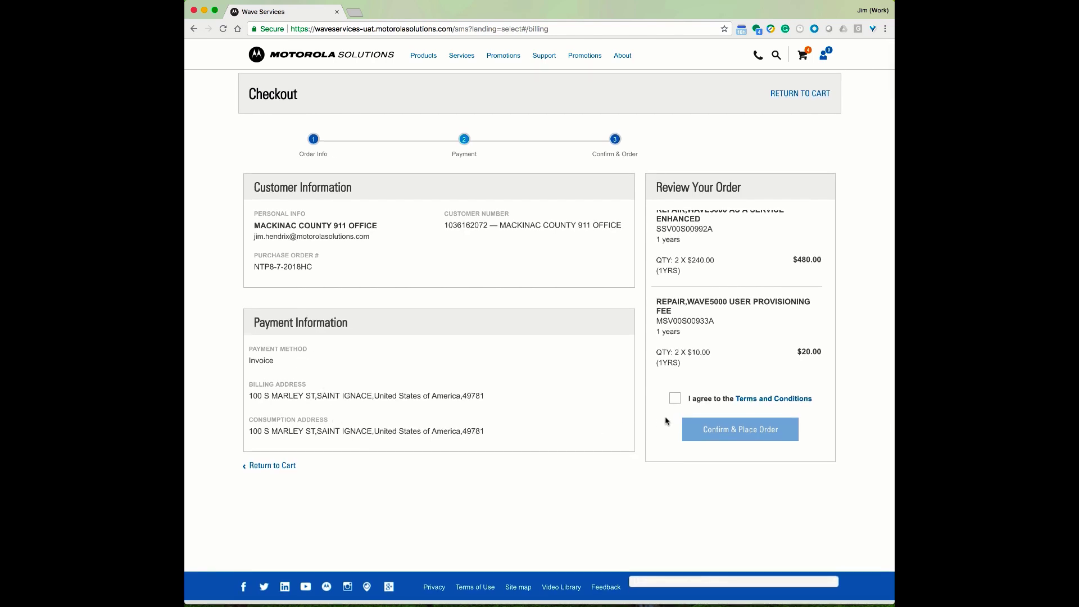
click(674, 399)
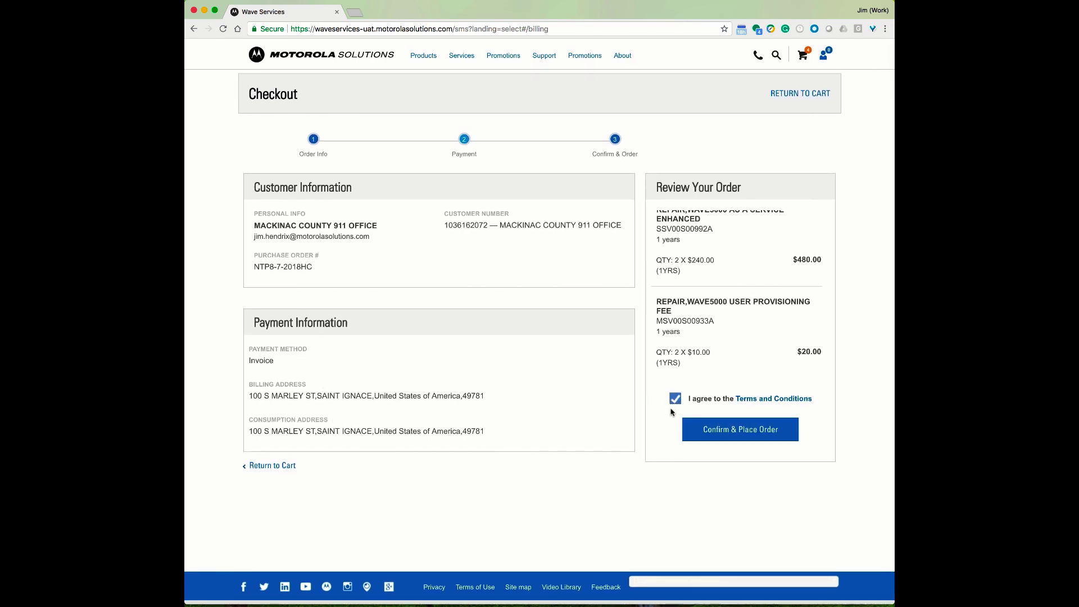
click(787, 399)
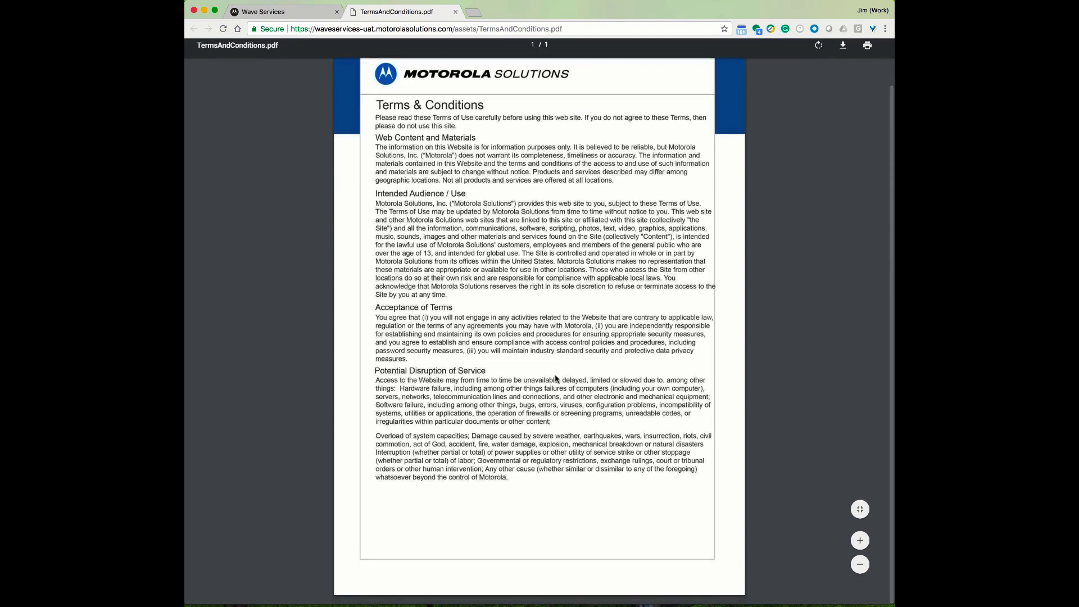
scroll(553, 375, up, 2)
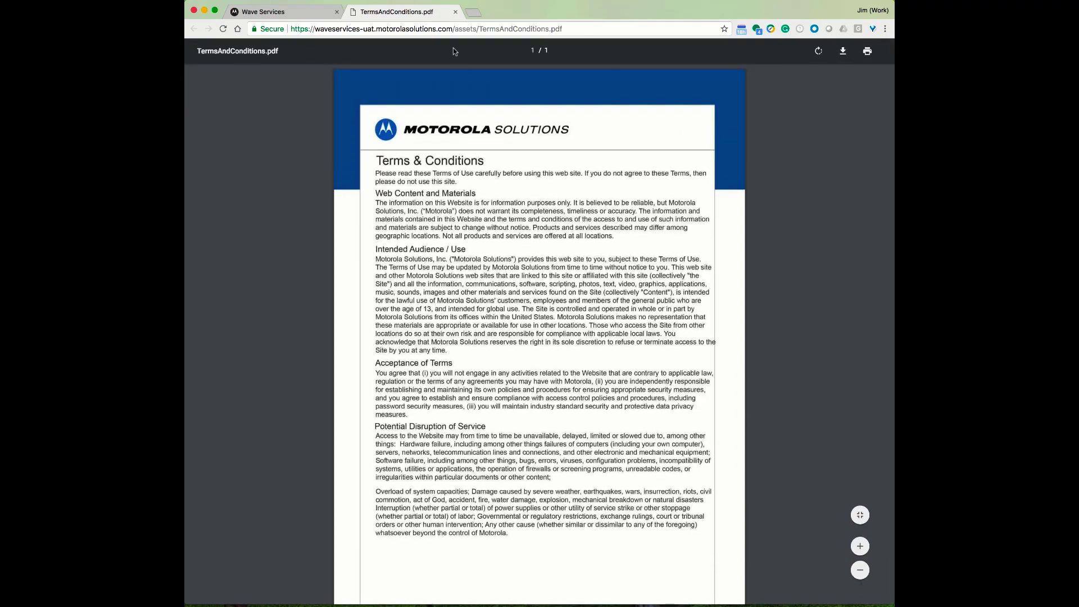
click(456, 12)
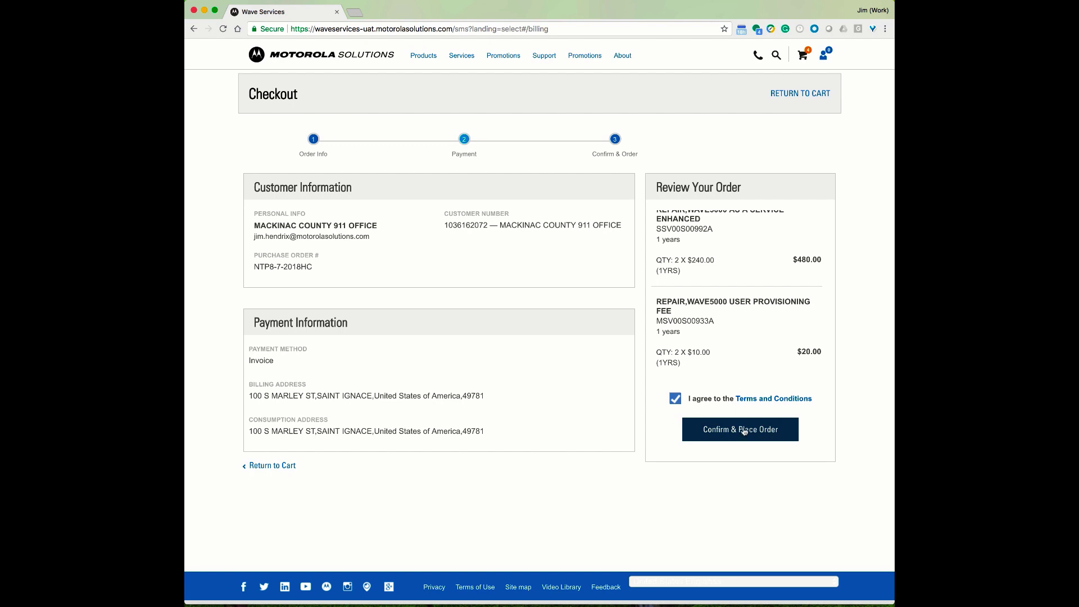
Place the $500.00 order, review the thank-you summary, and continue shopping
click(743, 431)
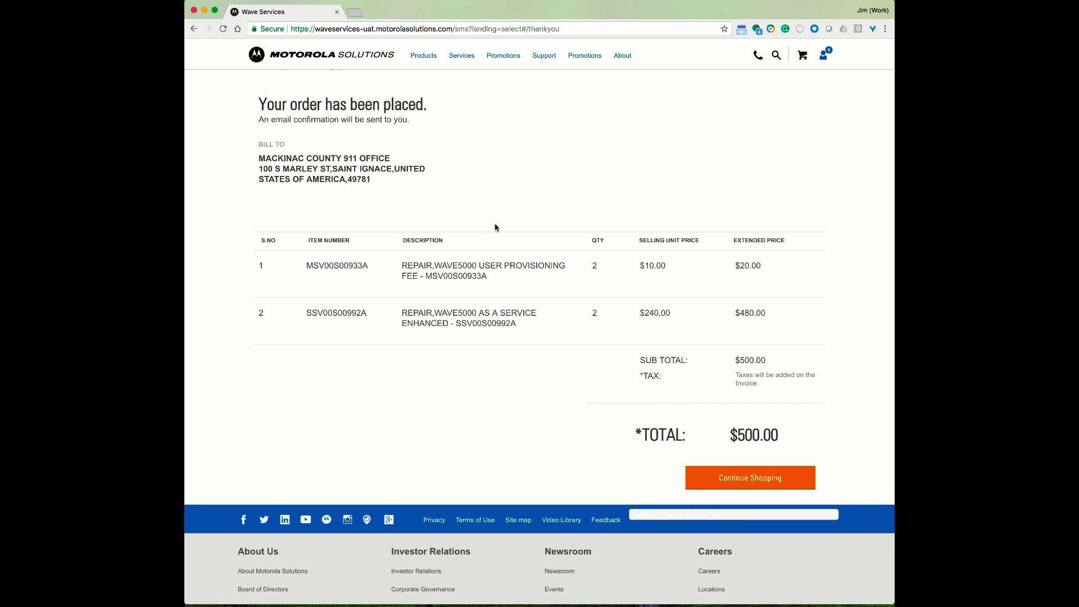
scroll(683, 341, down, 1)
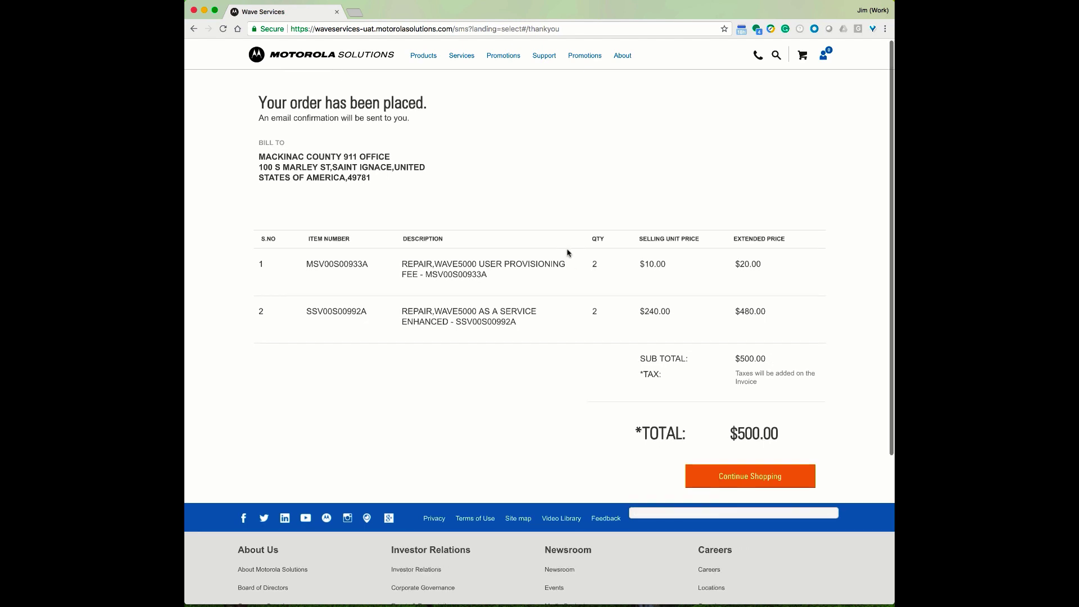
scroll(598, 306, up, 1)
scroll(598, 251, down, 1)
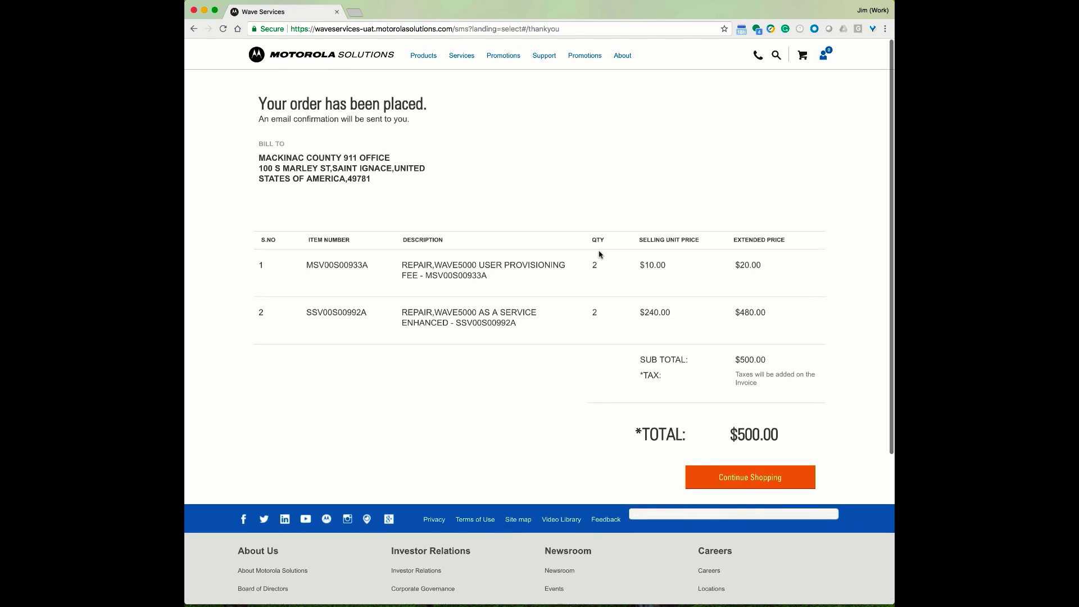
scroll(598, 314, down, 2)
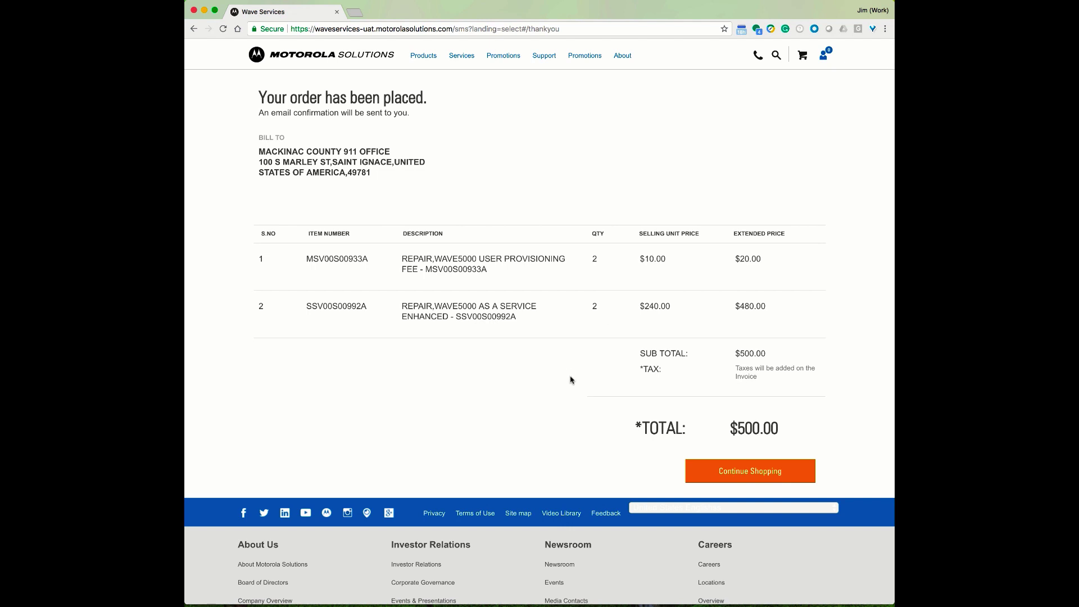
click(736, 471)
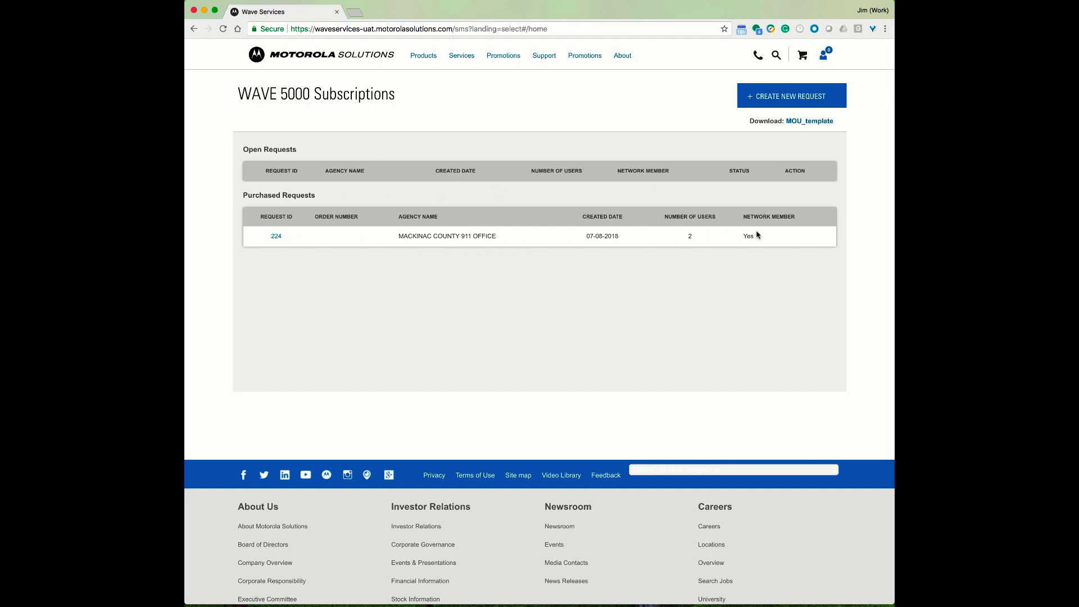
click(276, 237)
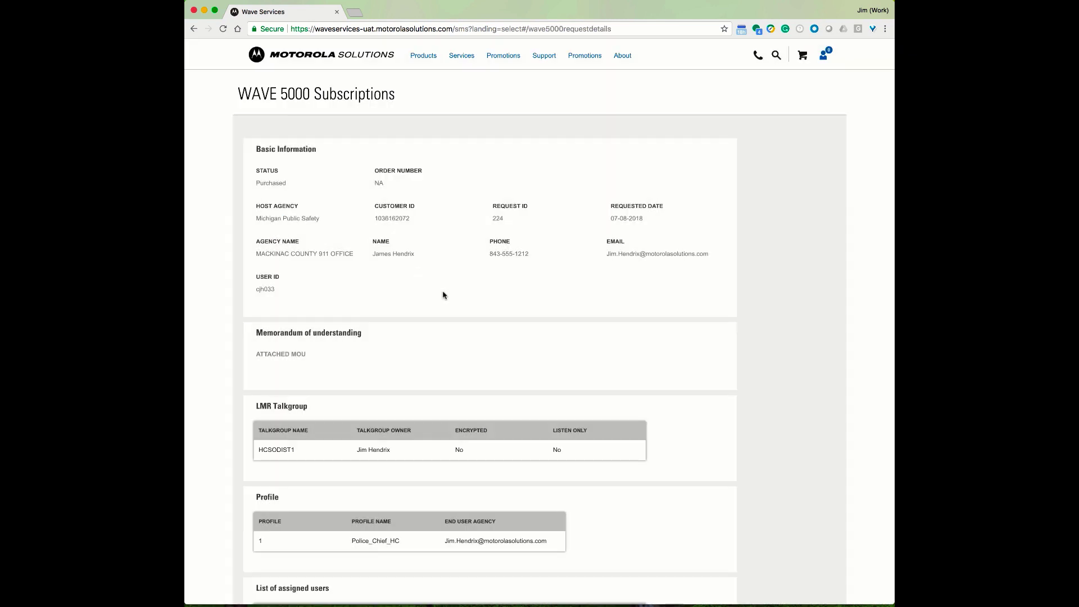
scroll(456, 303, down, 5)
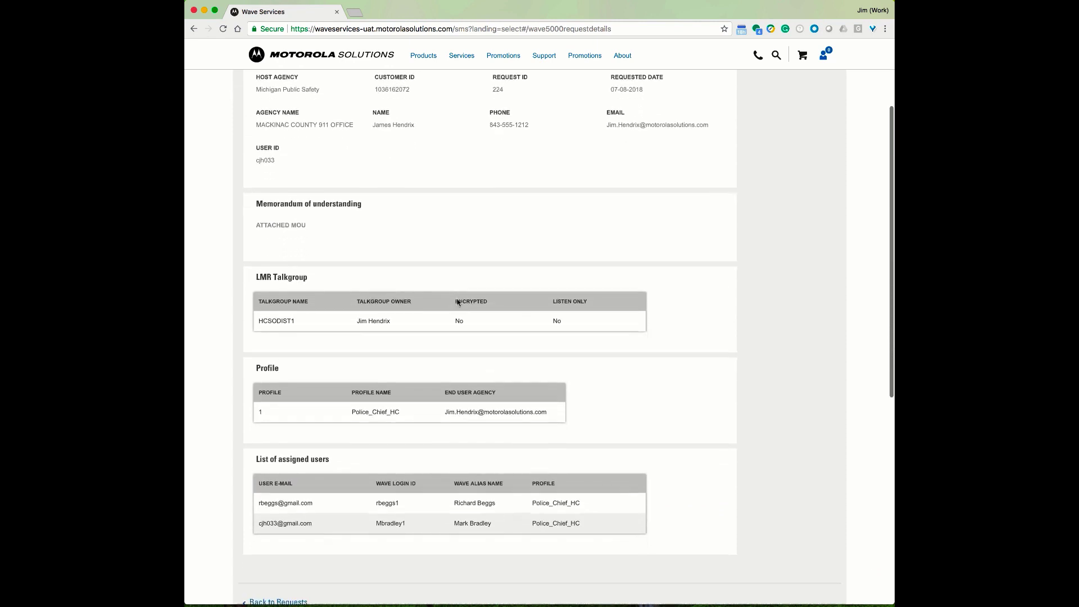
scroll(456, 302, up, 5)
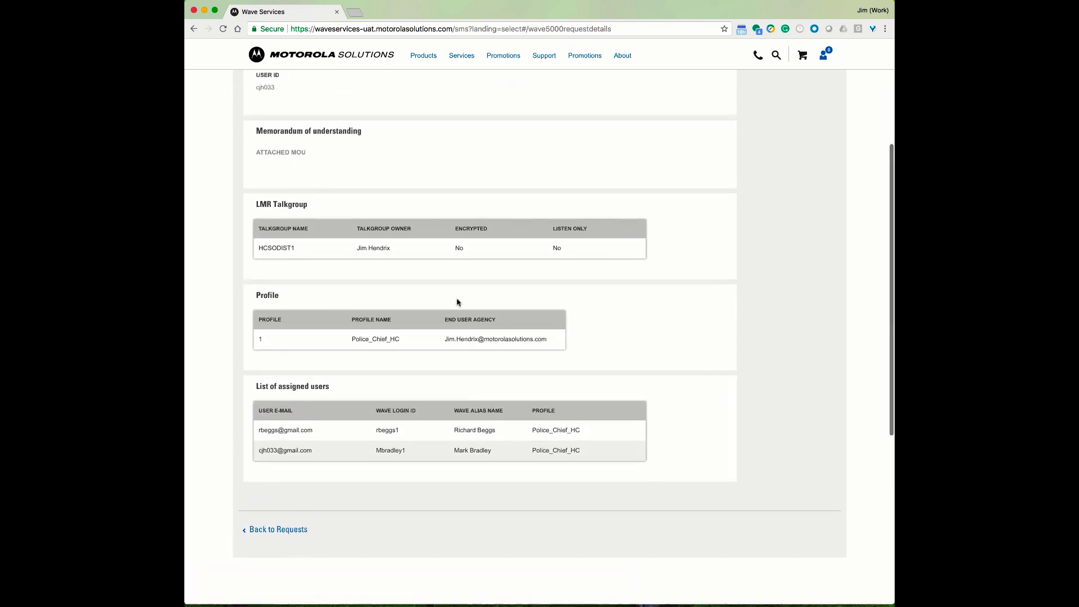
scroll(458, 302, up, 1)
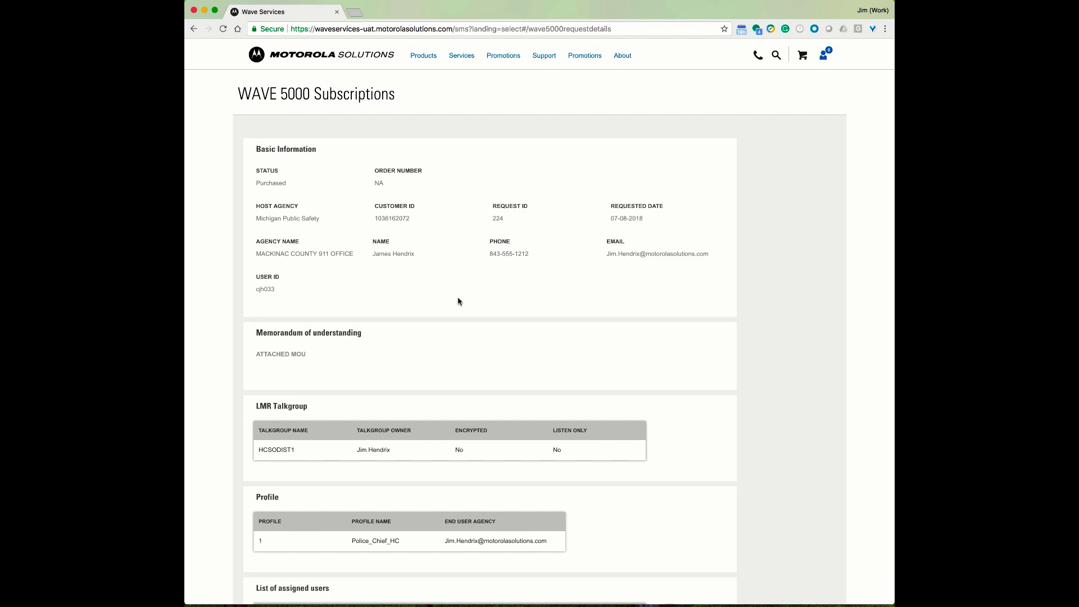
scroll(458, 302, down, 4)
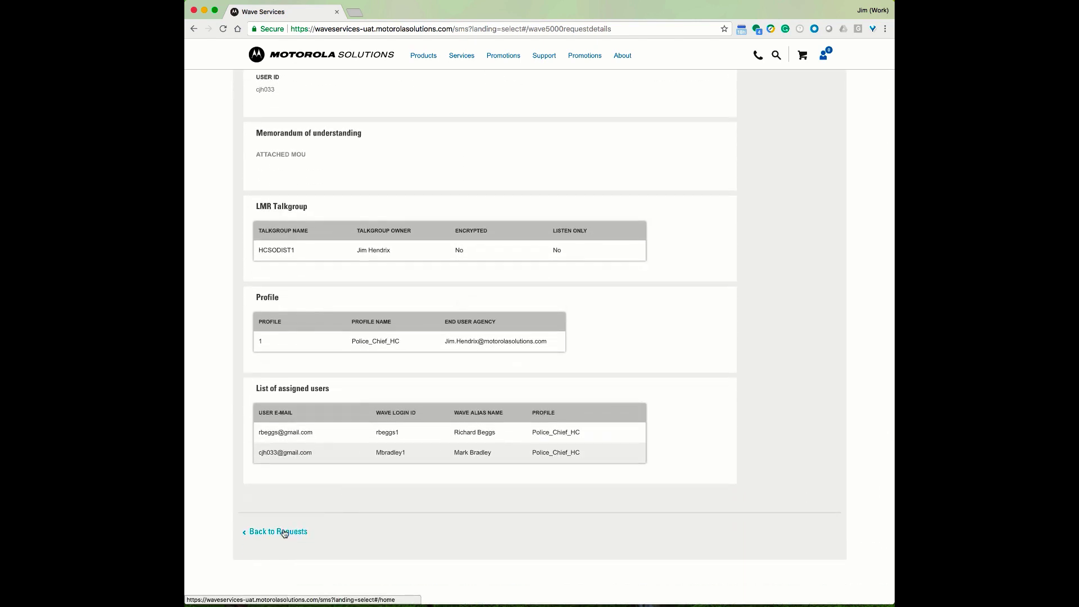
click(284, 533)
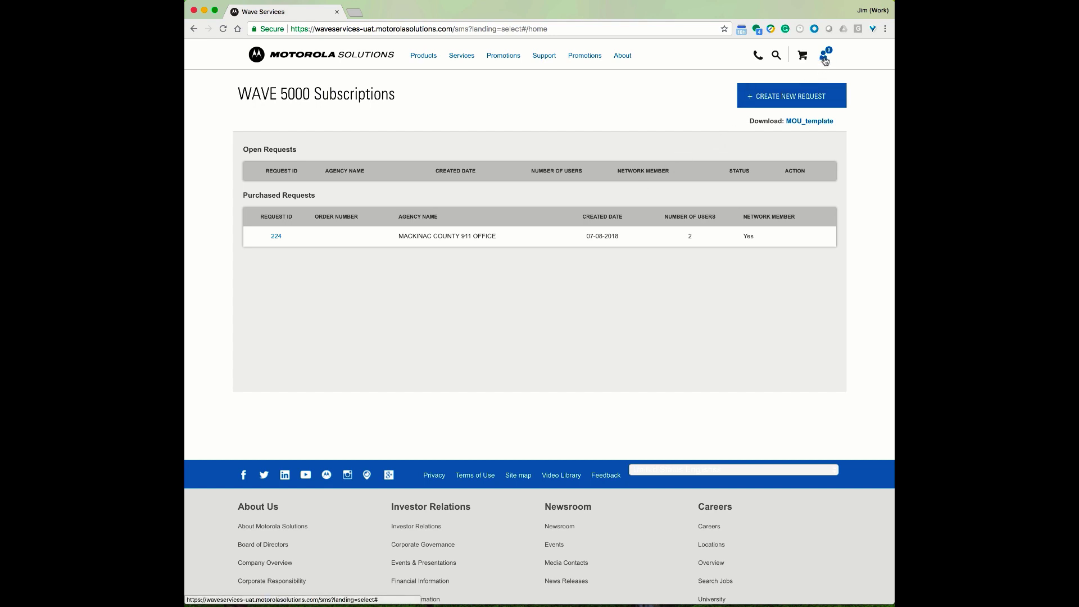
Log out of WAVE Services from the account avatar's panel
click(824, 58)
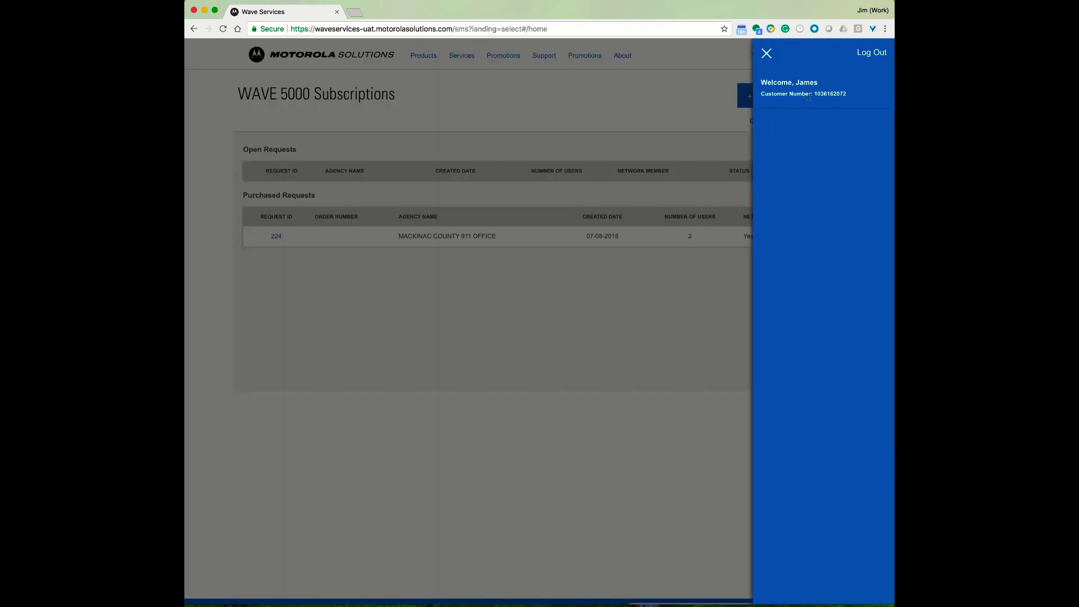
click(872, 53)
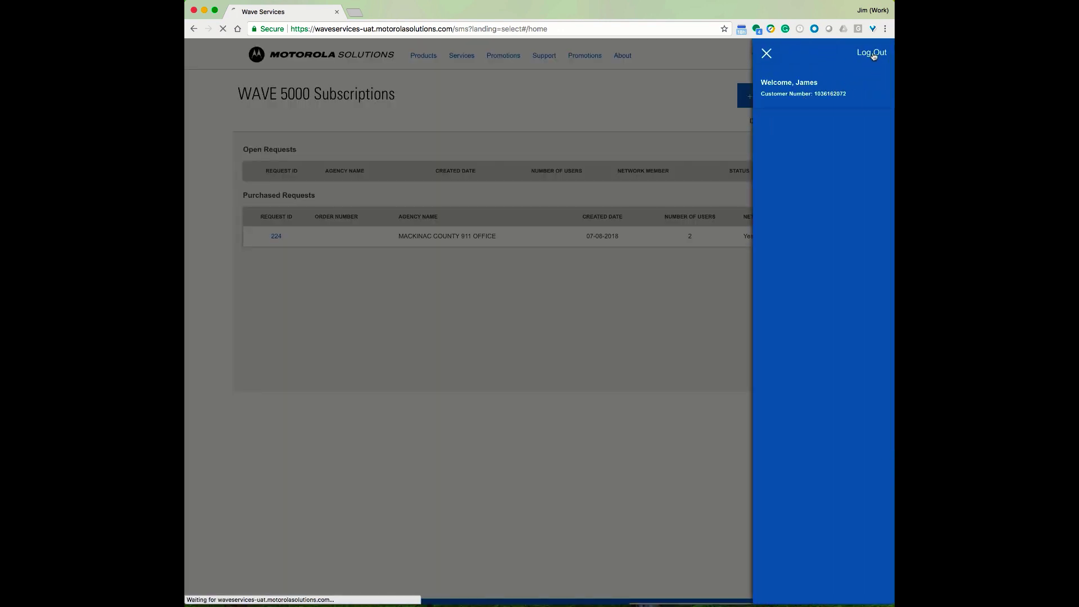